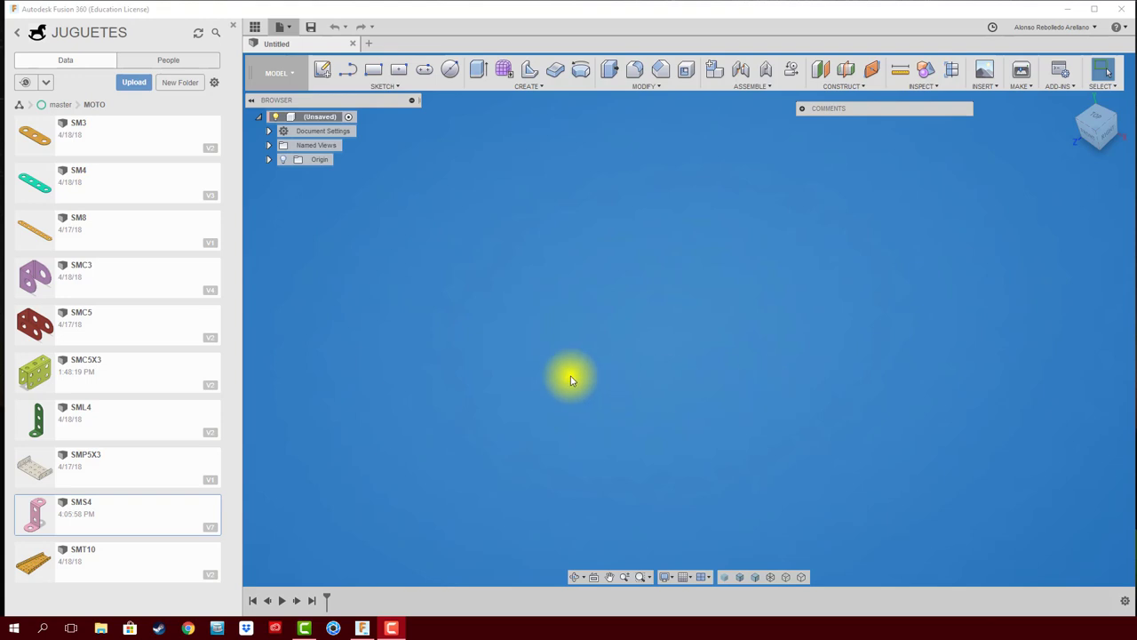
Open the SMC5X3 design from the JUGUETES MOTO project folder.
{"action": "left_click", "coordinate": [105, 375]}
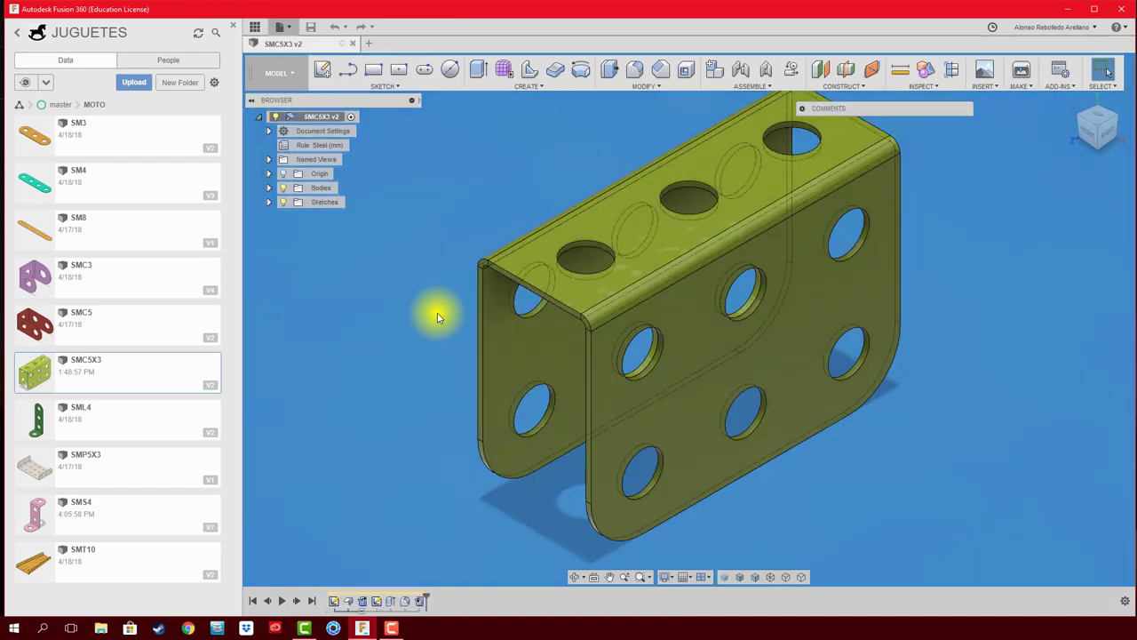
Close the Data Panel and switch to the Sheet Metal workspace.
{"action": "left_click", "coordinate": [255, 27]}
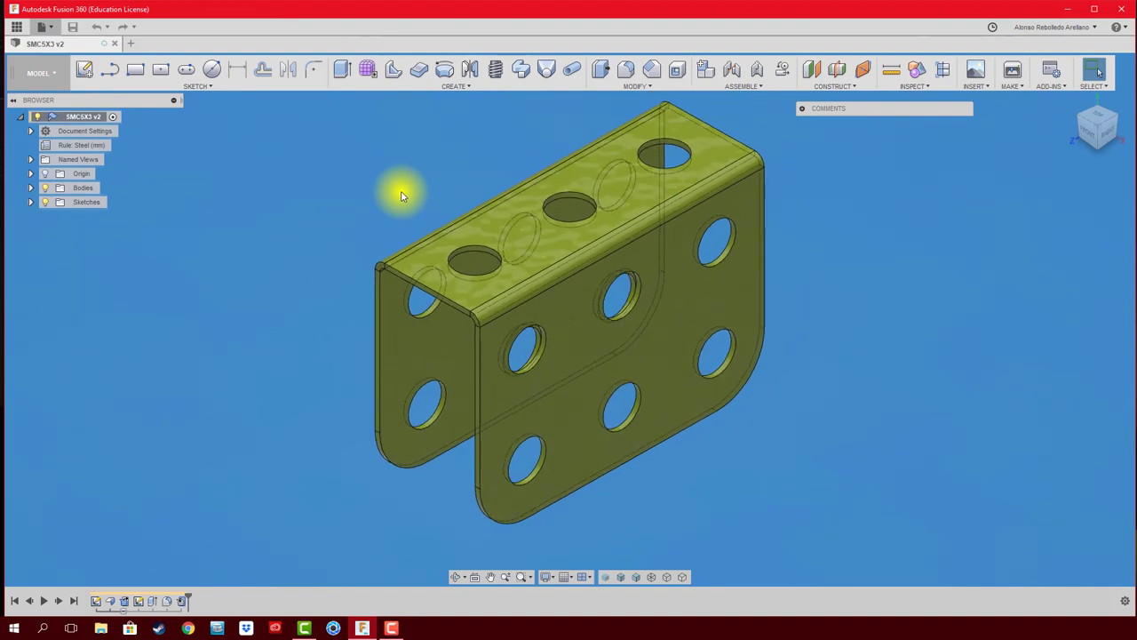
{"action": "left_click", "coordinate": [36, 72]}
{"action": "left_click", "coordinate": [40, 144]}
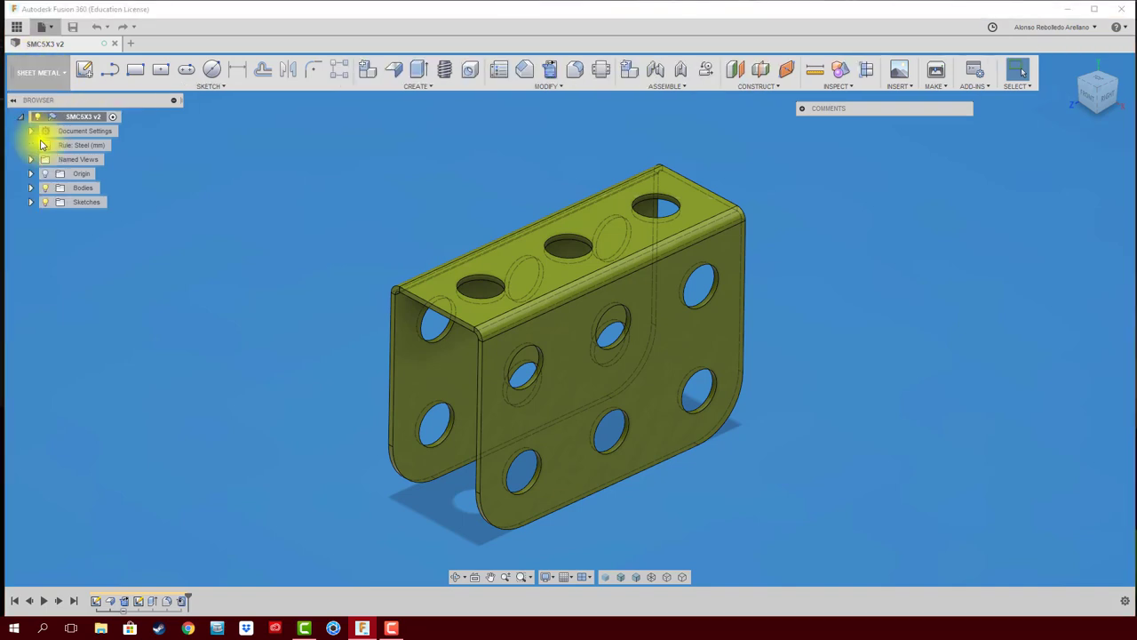
Unfold the bracket flat with the top face stationary, then refold it into its U-shape.
{"action": "left_click", "coordinate": [552, 76]}
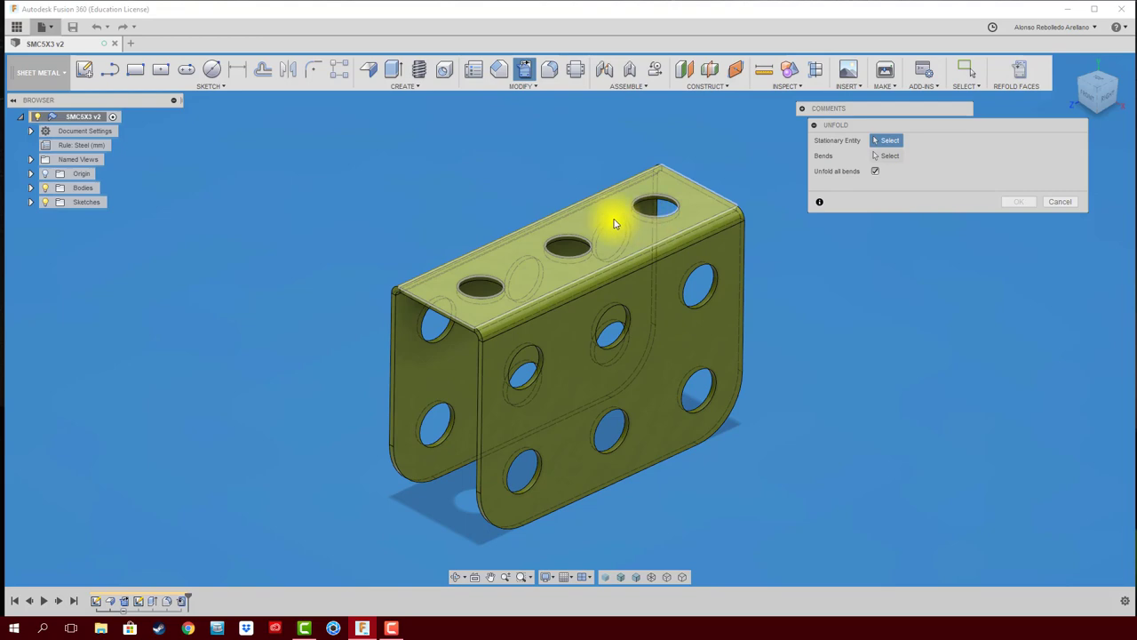
{"action": "left_click", "coordinate": [613, 224]}
{"action": "left_click", "coordinate": [1019, 202]}
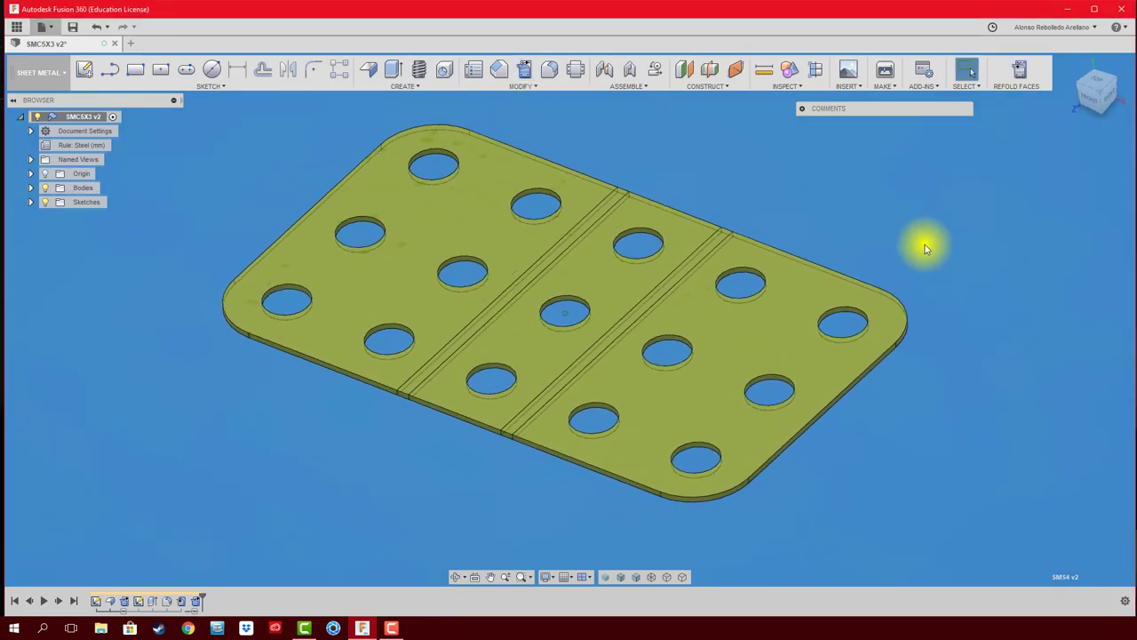
{"action": "left_click", "coordinate": [1018, 71]}
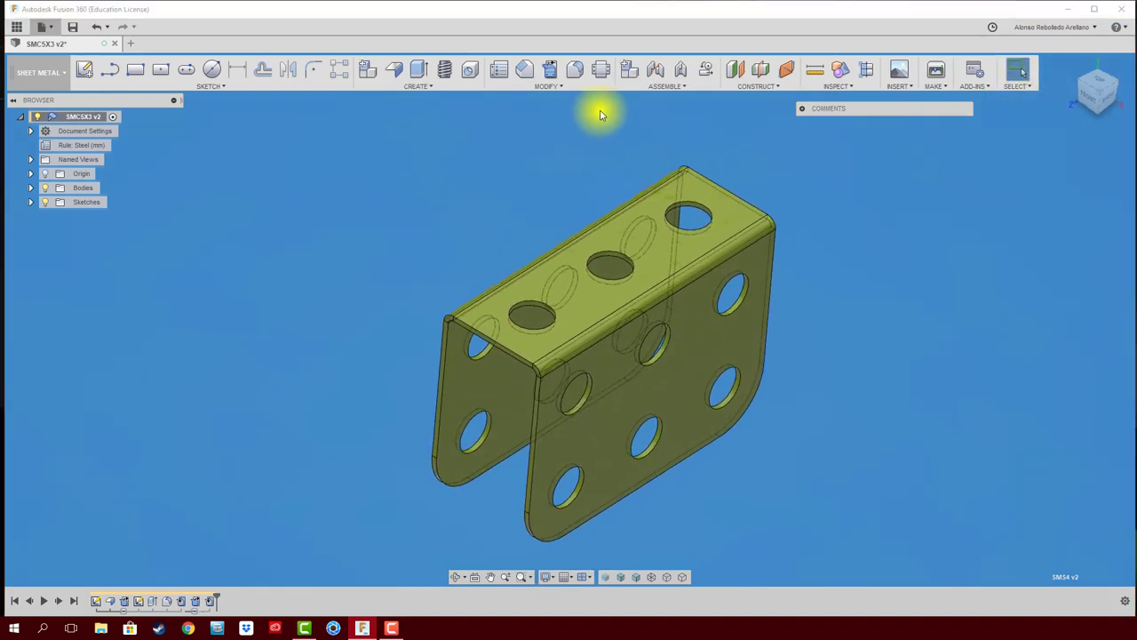
Create a flat pattern with the top face stationary, then exit back to the folded bracket.
{"action": "left_click", "coordinate": [602, 73]}
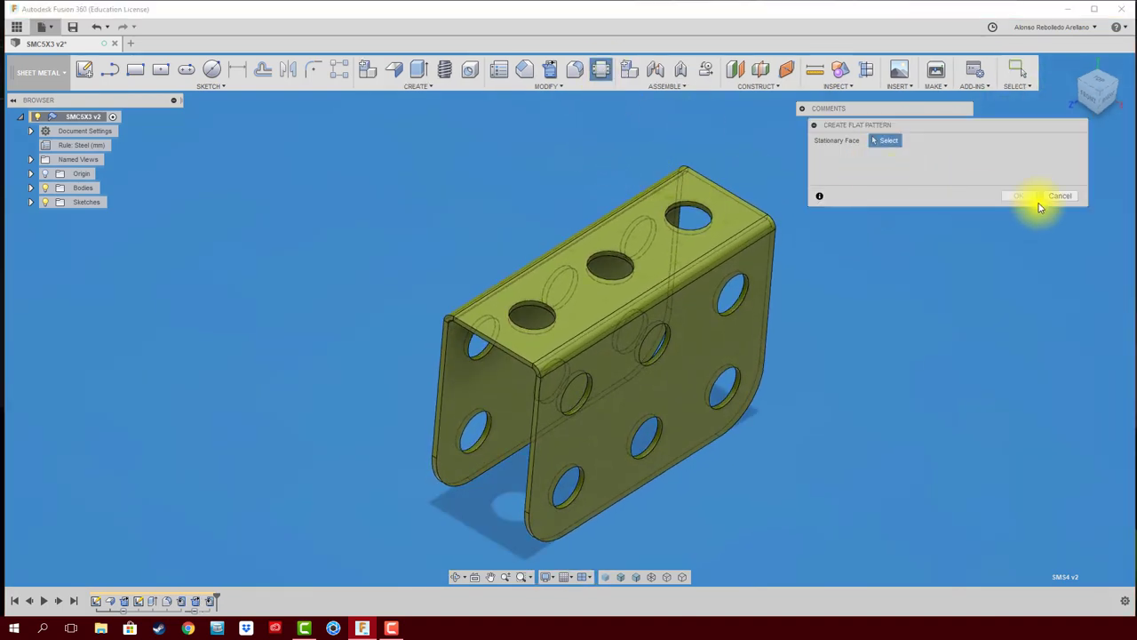
{"action": "left_click", "coordinate": [669, 252]}
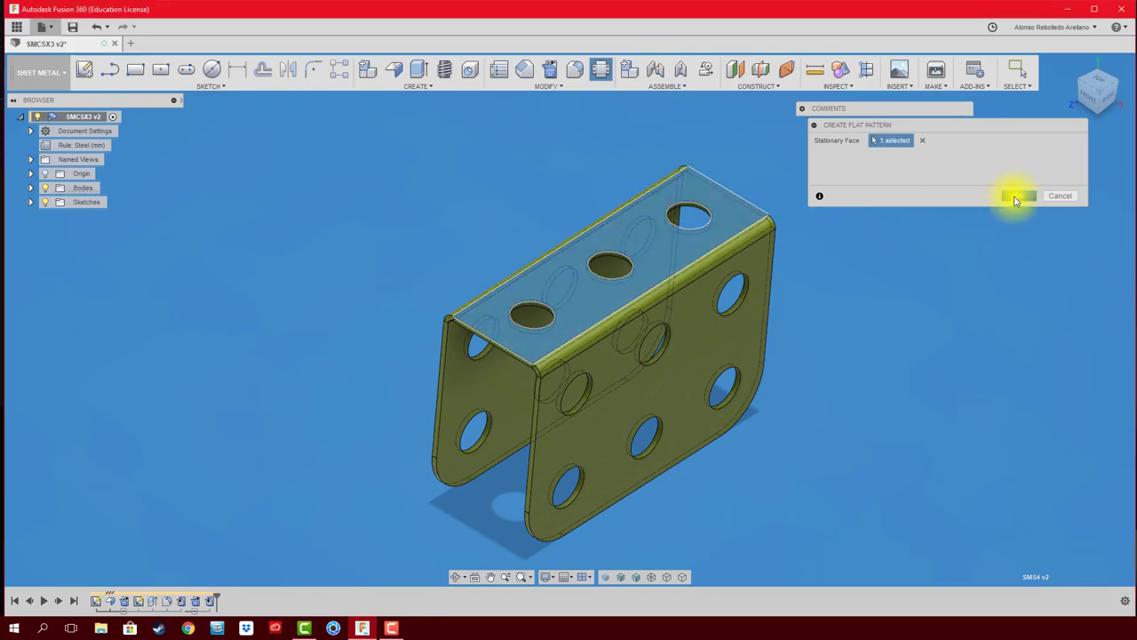
{"action": "left_click", "coordinate": [1015, 197]}
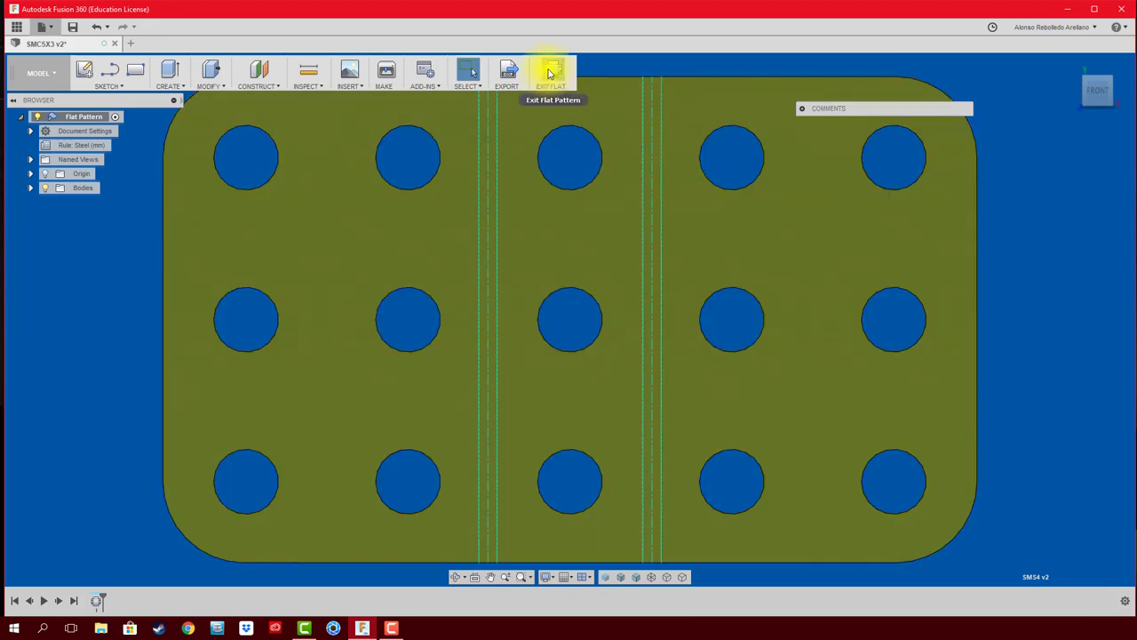
{"action": "left_click", "coordinate": [550, 73]}
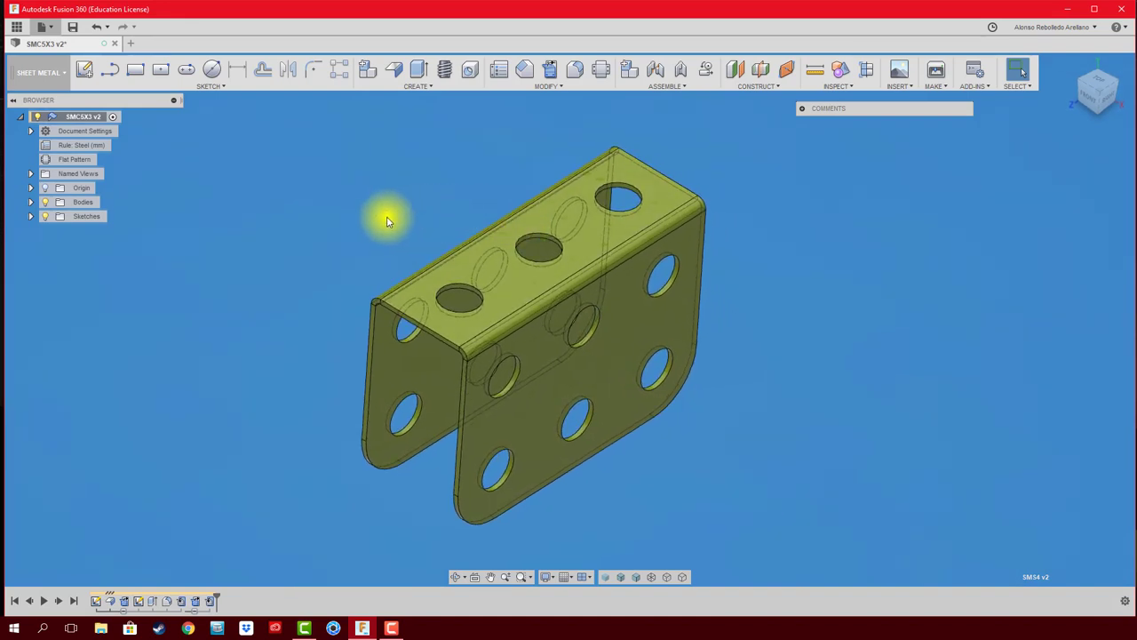
Save the design as v3 and start a new drawing using the Flat Pattern representation.
{"action": "left_click", "coordinate": [75, 32]}
{"action": "left_click", "coordinate": [573, 325]}
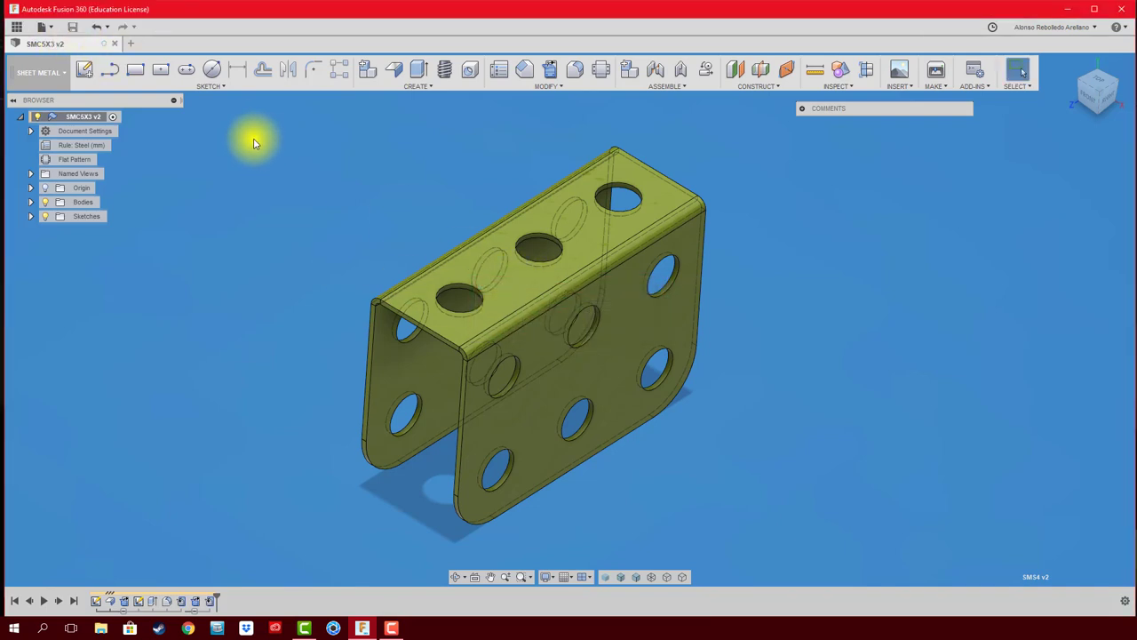
{"action": "left_click", "coordinate": [42, 26]}
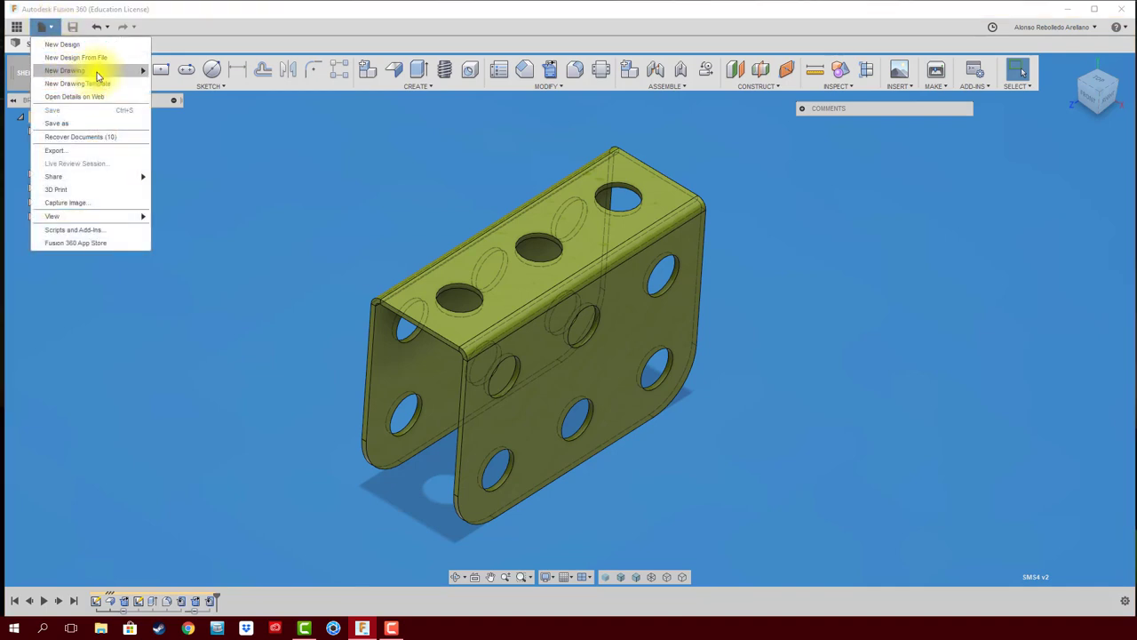
{"action": "mouse_move", "coordinate": [65, 71]}
{"action": "left_click", "coordinate": [187, 73]}
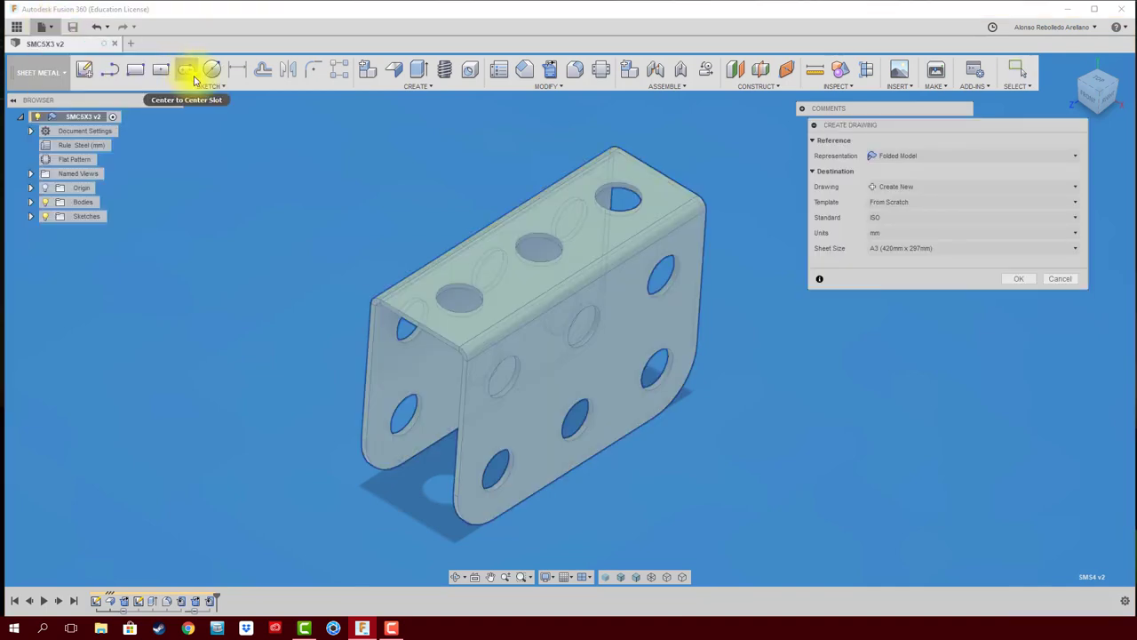
{"action": "left_click", "coordinate": [910, 157]}
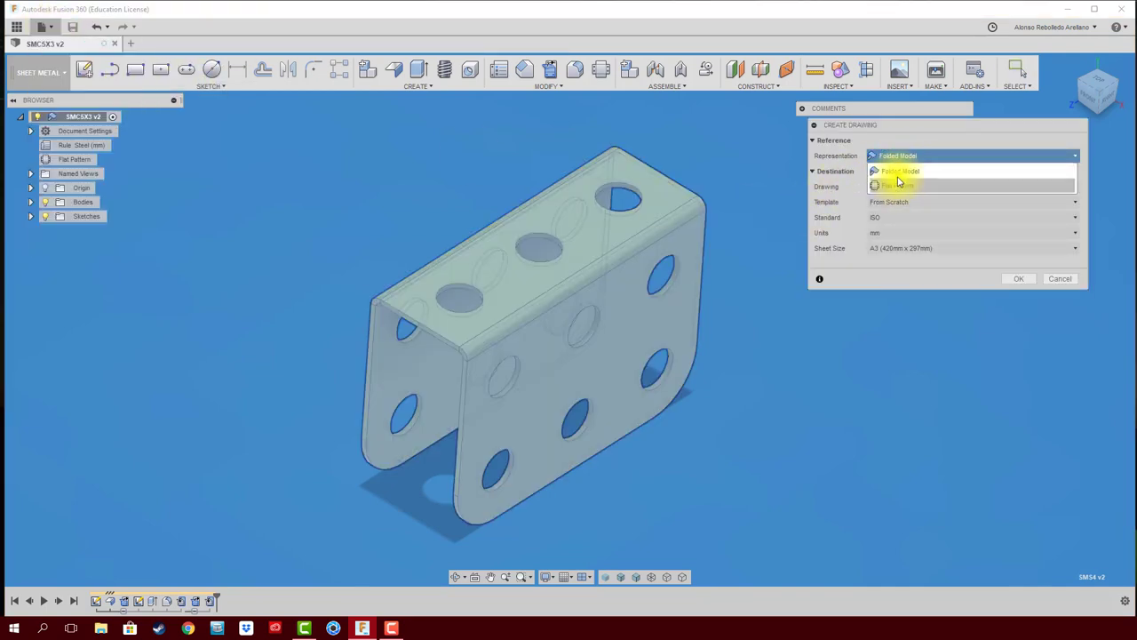
{"action": "left_click", "coordinate": [887, 186]}
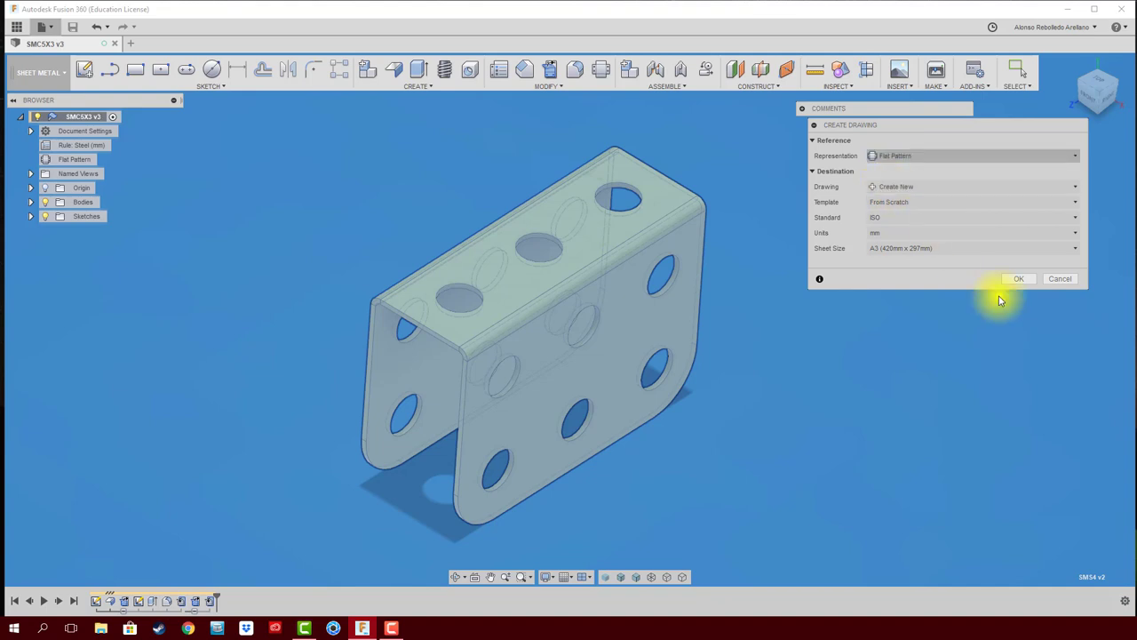
Create the A3 drawing and place a shaded 4:1 flat-pattern base view at the sheet's upper left.
{"action": "left_click", "coordinate": [1020, 281]}
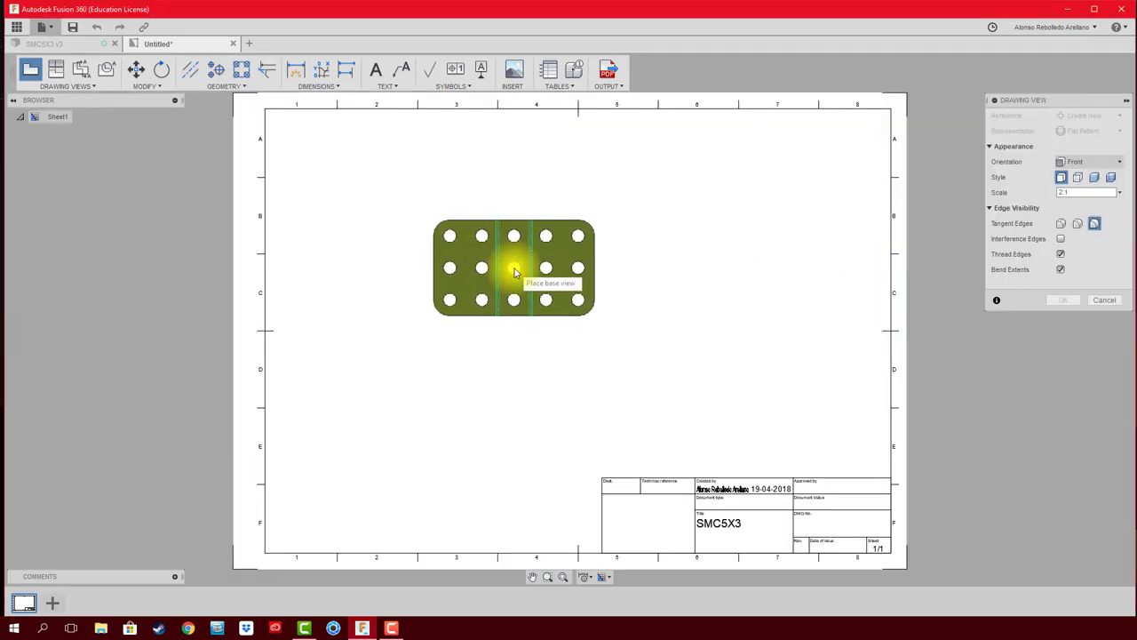
{"action": "left_click", "coordinate": [1120, 192]}
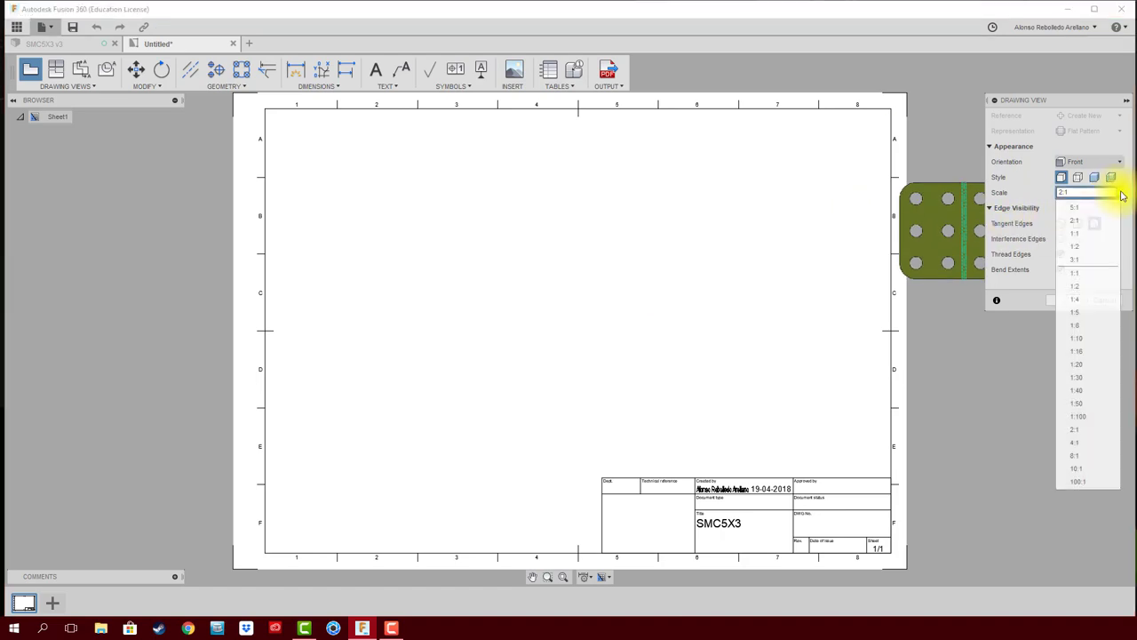
{"action": "left_click", "coordinate": [1095, 209]}
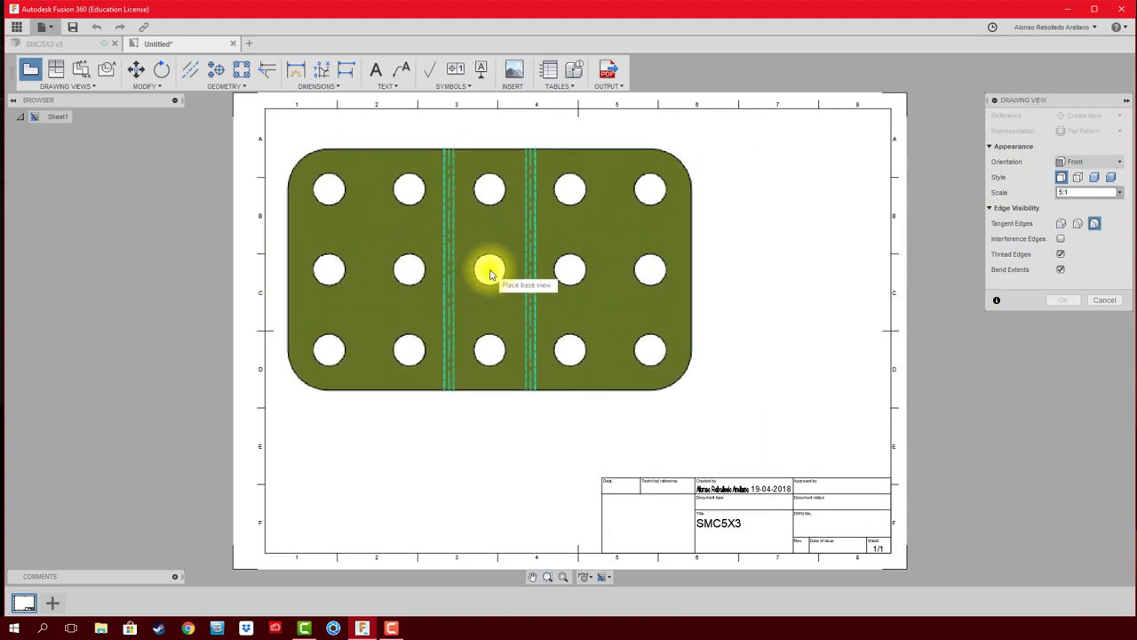
{"action": "left_click", "coordinate": [1062, 193]}
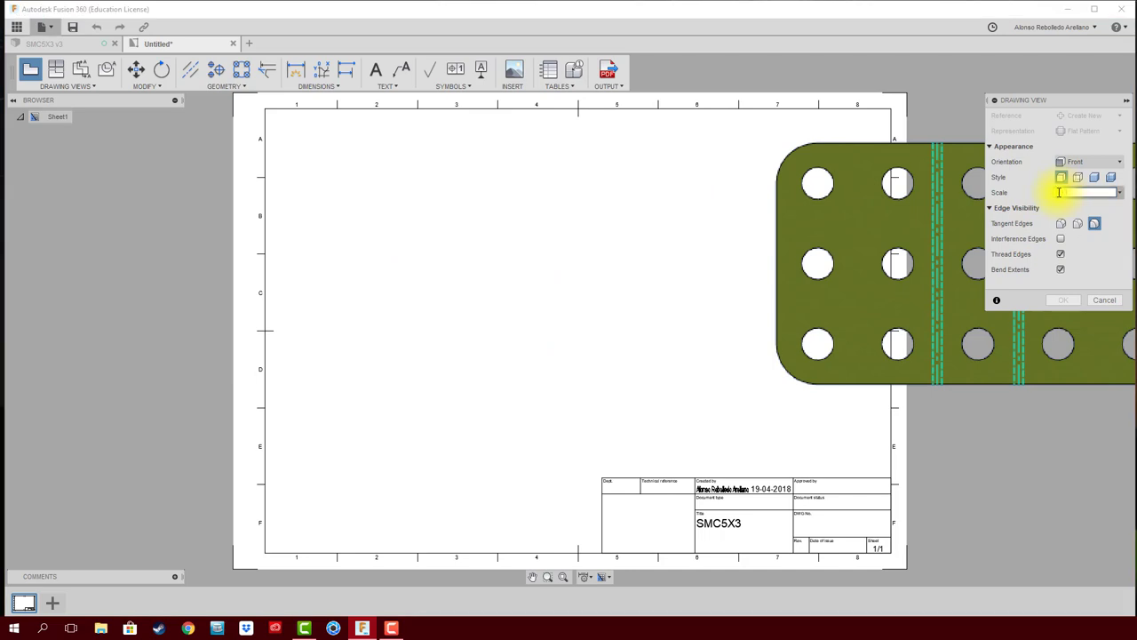
{"action": "left_click", "coordinate": [1062, 192]}
{"action": "type", "text": "4:1"}
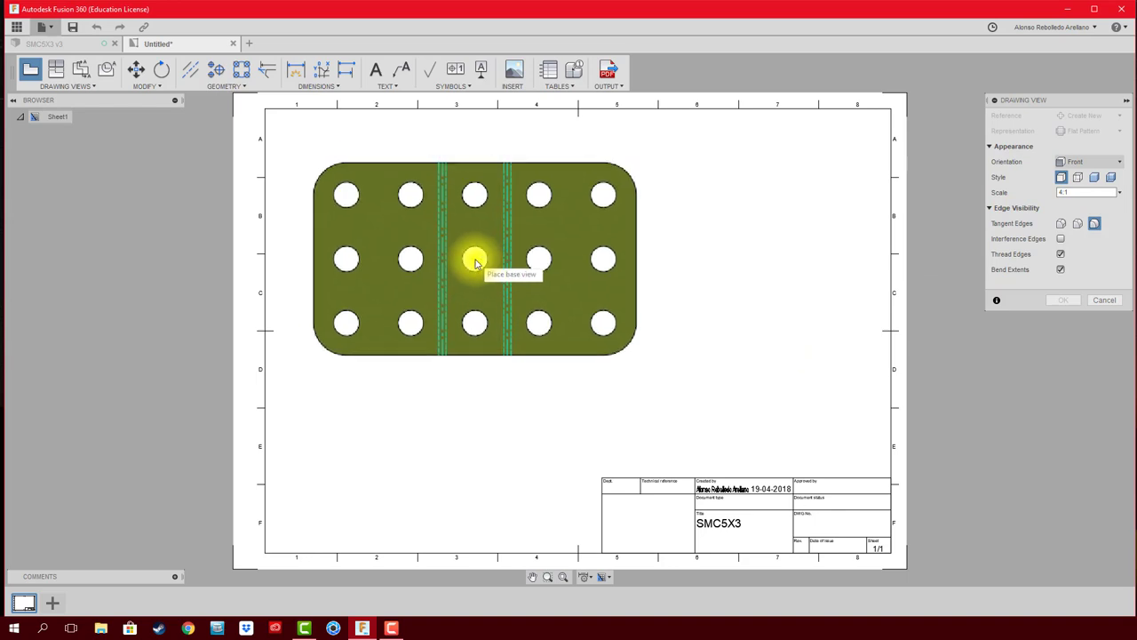
{"action": "left_click", "coordinate": [1094, 177]}
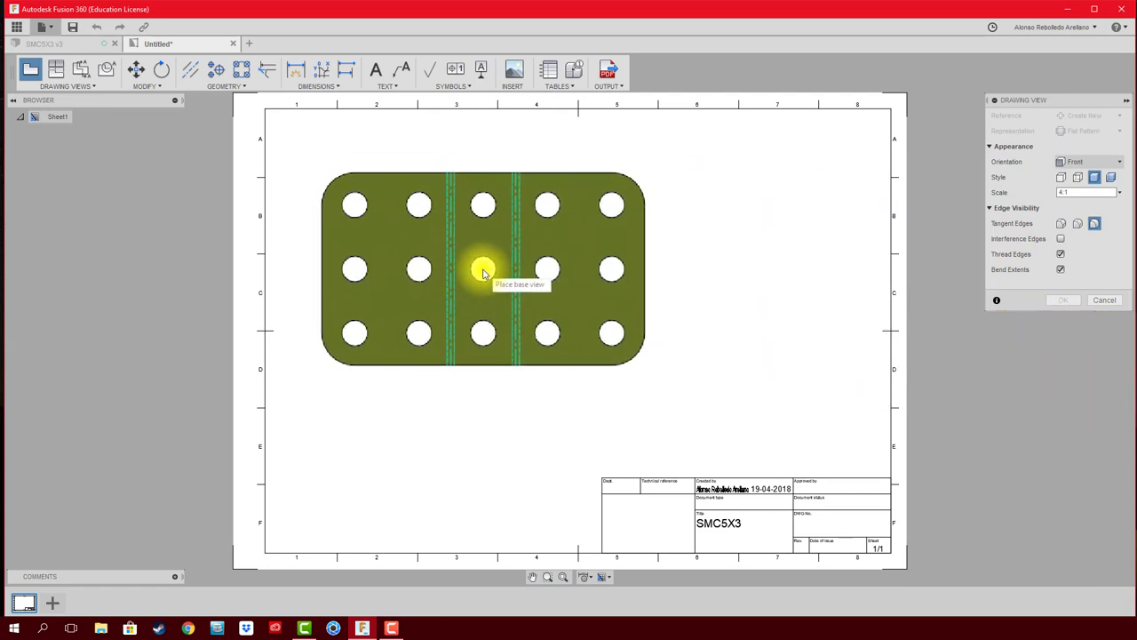
{"action": "left_click", "coordinate": [480, 269]}
{"action": "left_click", "coordinate": [1065, 301]}
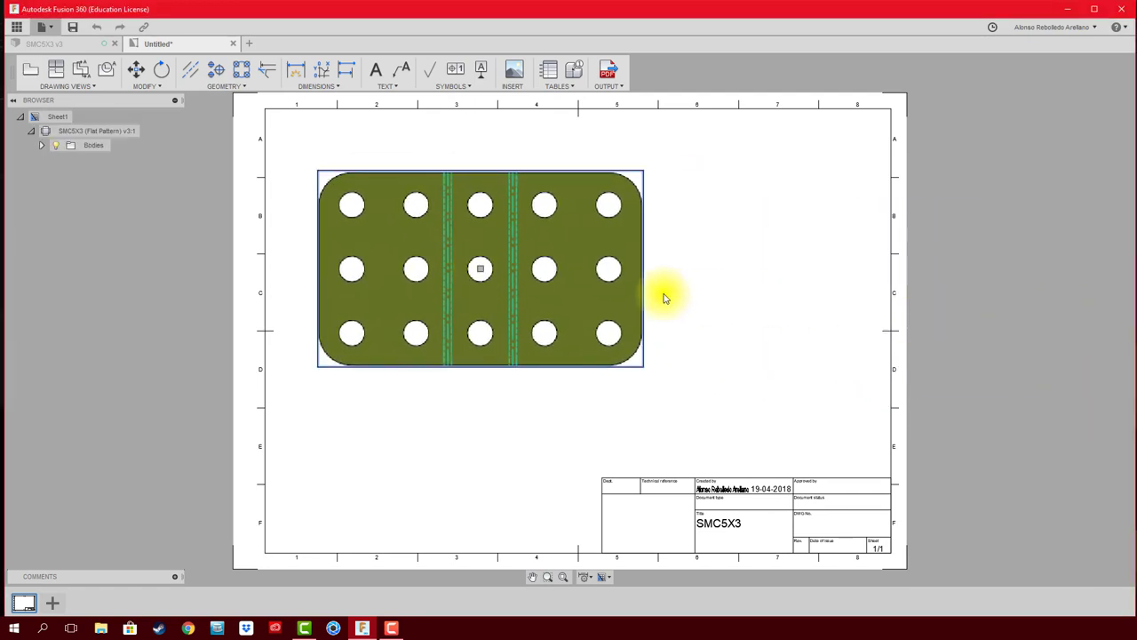
Insert the bend table for the flat-pattern view at the sheet's top-right corner.
{"action": "scroll", "coordinate": [330, 165], "scroll_direction": "up", "scroll_amount": 2}
{"action": "scroll", "coordinate": [545, 122], "scroll_direction": "up", "scroll_amount": 2}
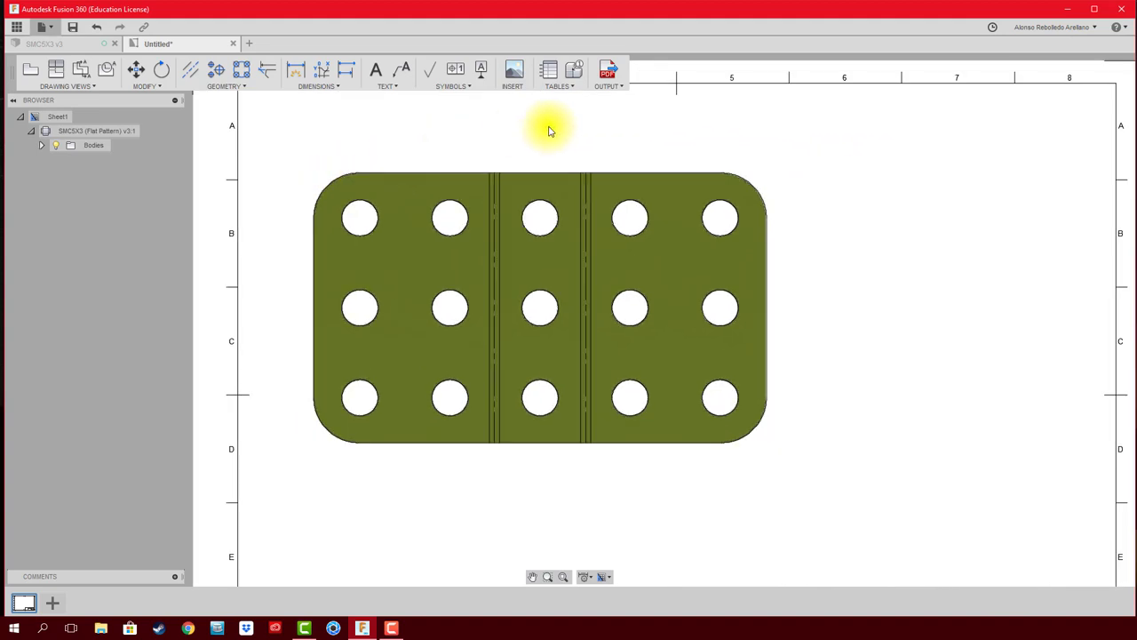
{"action": "scroll", "coordinate": [509, 147], "scroll_direction": "up", "scroll_amount": 2}
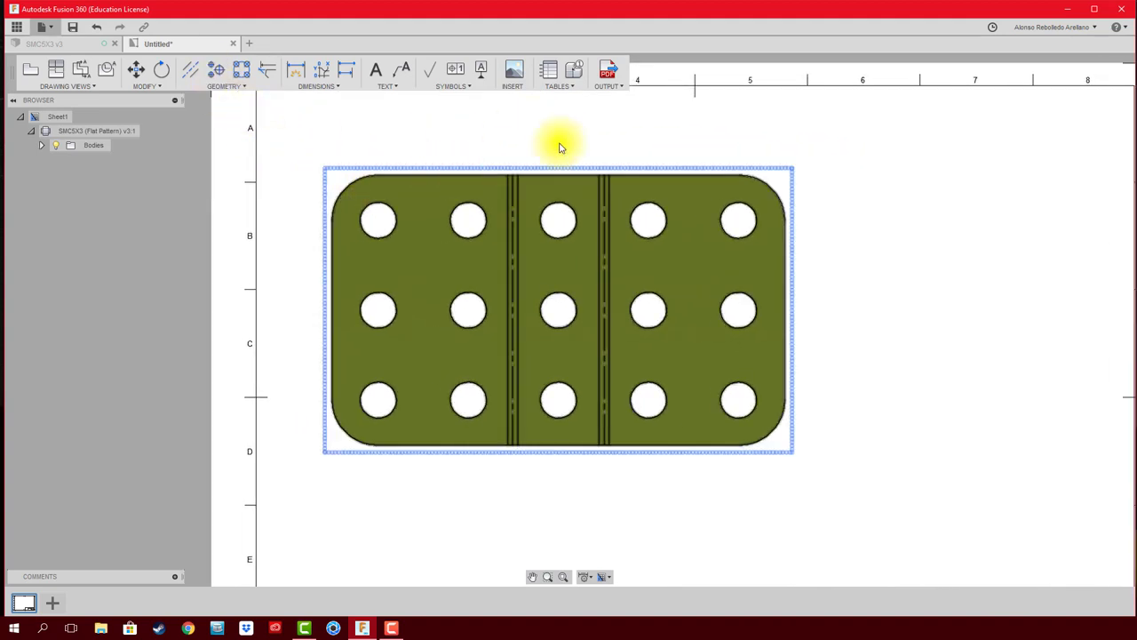
{"action": "left_click", "coordinate": [558, 74]}
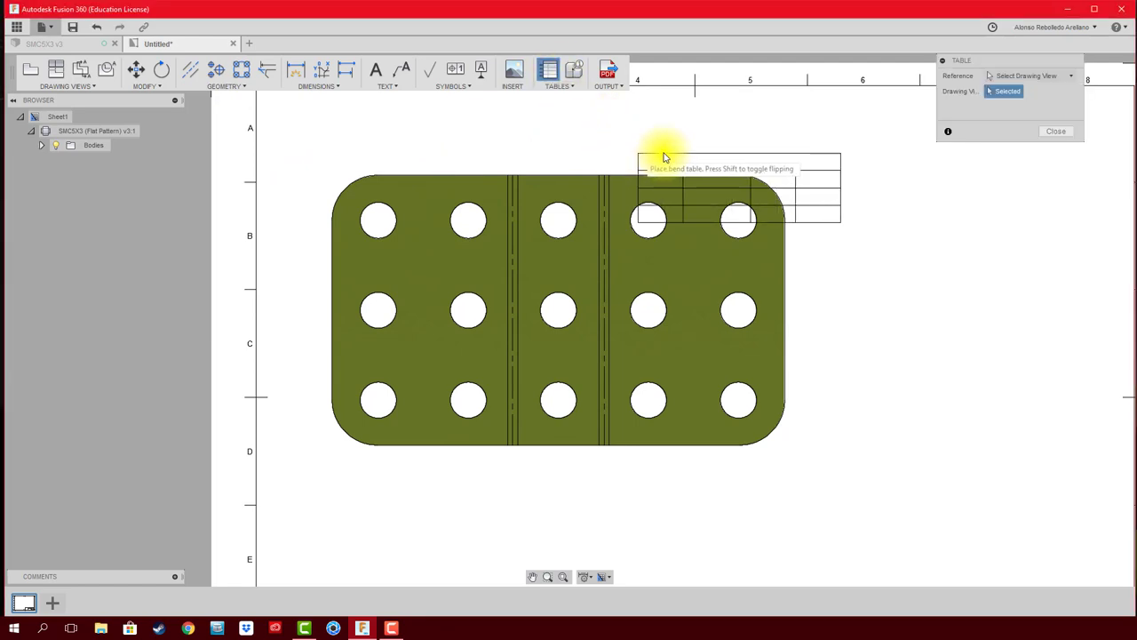
{"action": "middle_click_drag", "start_coordinate": [851, 187], "coordinate": [707, 189]}
{"action": "scroll", "coordinate": [710, 191], "scroll_direction": "down", "scroll_amount": 2}
{"action": "middle_click_drag", "start_coordinate": [807, 215], "coordinate": [743, 241]}
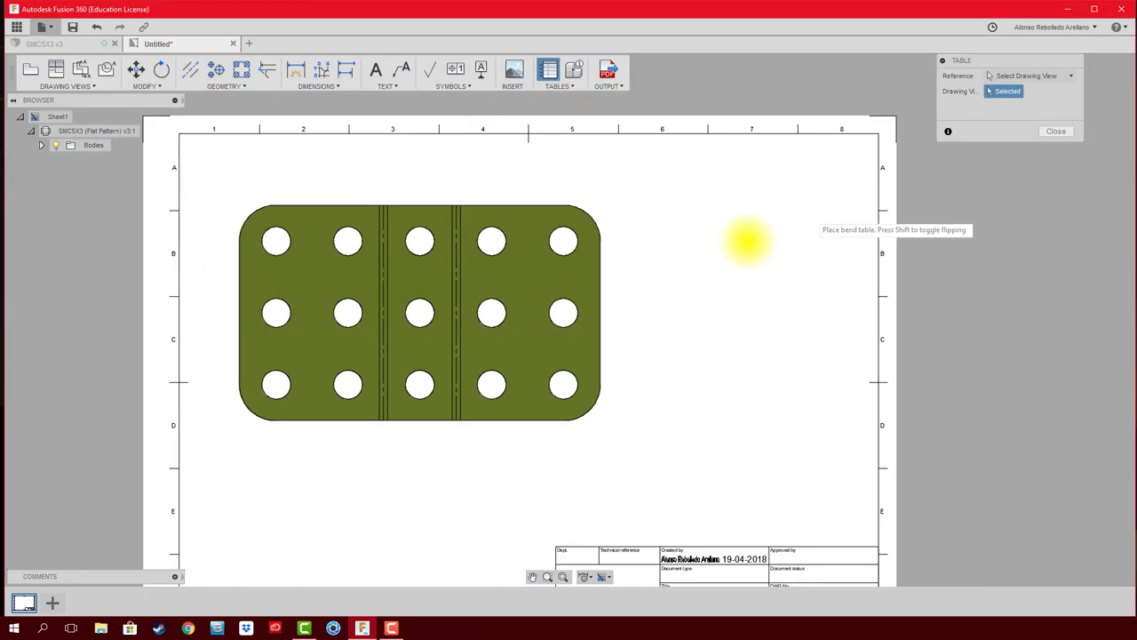
{"action": "left_click", "coordinate": [879, 134]}
Inspect the flat pattern's bend lines labelled 1 and 2, then recentre the plate on screen.
{"action": "middle_click_drag", "start_coordinate": [725, 246], "coordinate": [782, 198]}
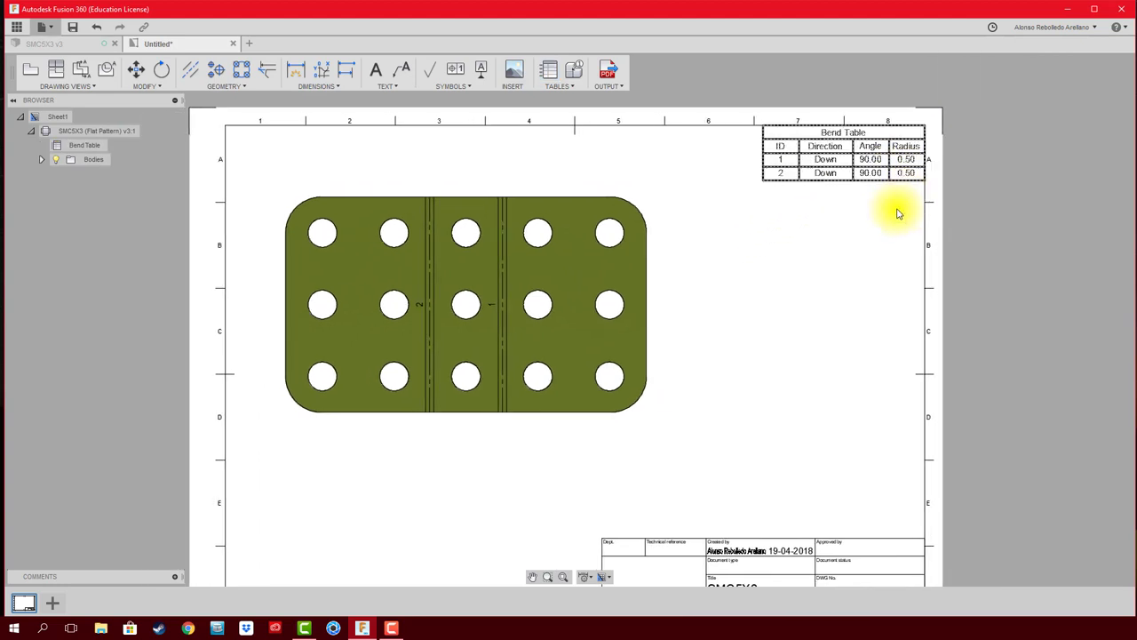
{"action": "middle_click_drag", "start_coordinate": [788, 264], "coordinate": [849, 253]}
{"action": "scroll", "coordinate": [488, 235], "scroll_direction": "up", "scroll_amount": 2}
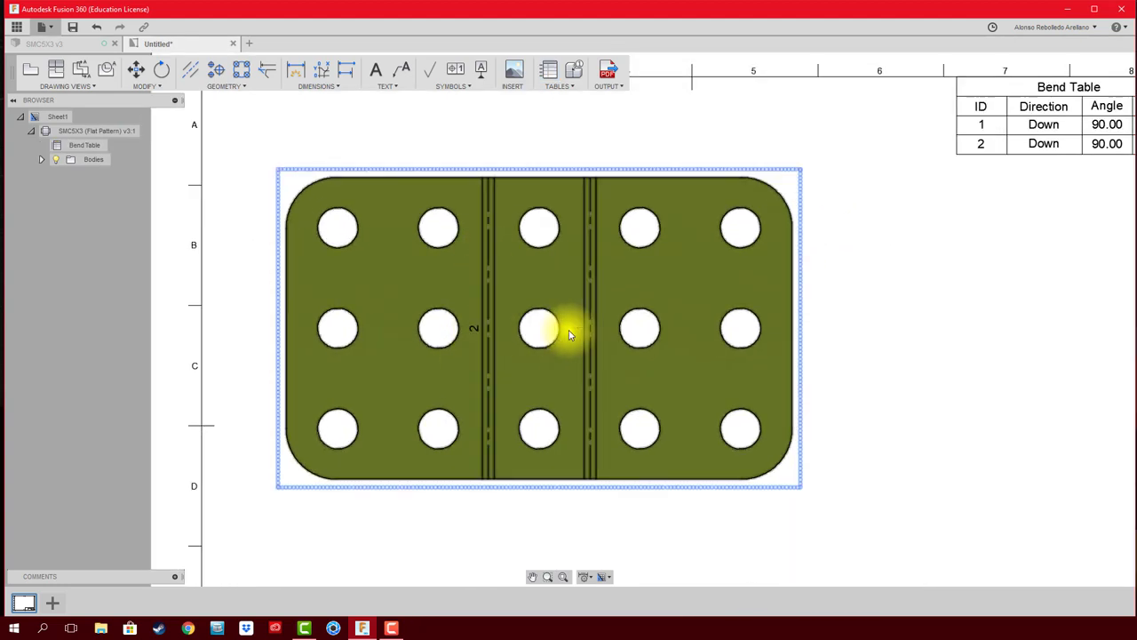
{"action": "scroll", "coordinate": [569, 205], "scroll_direction": "down", "scroll_amount": 2}
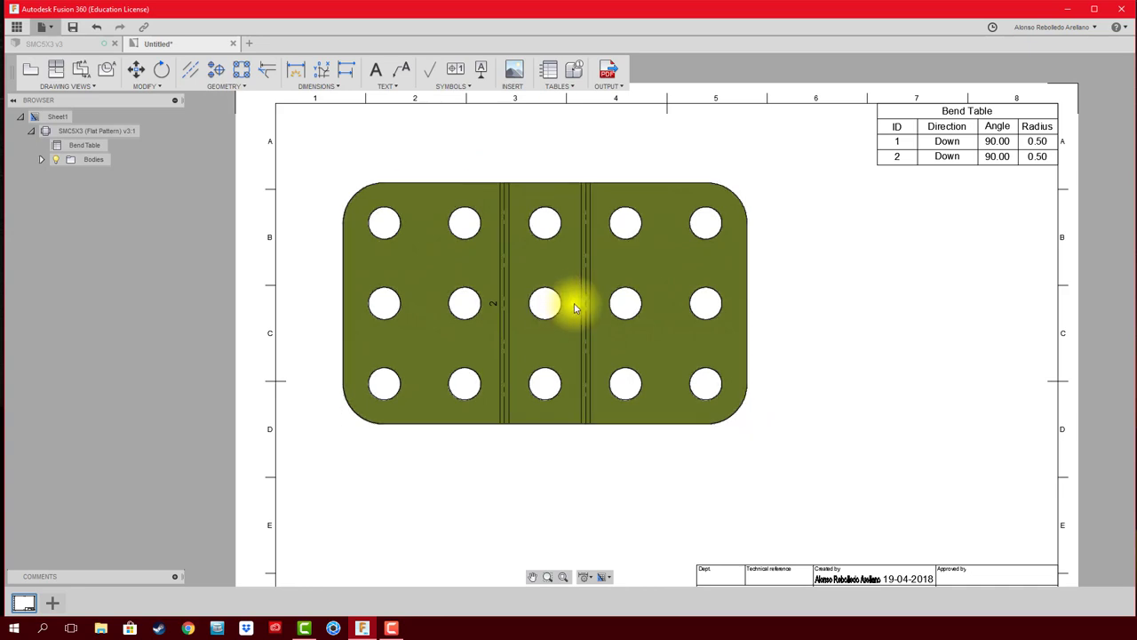
{"action": "scroll", "coordinate": [575, 307], "scroll_direction": "up", "scroll_amount": 3}
{"action": "middle_click_drag", "start_coordinate": [575, 307], "coordinate": [578, 358]}
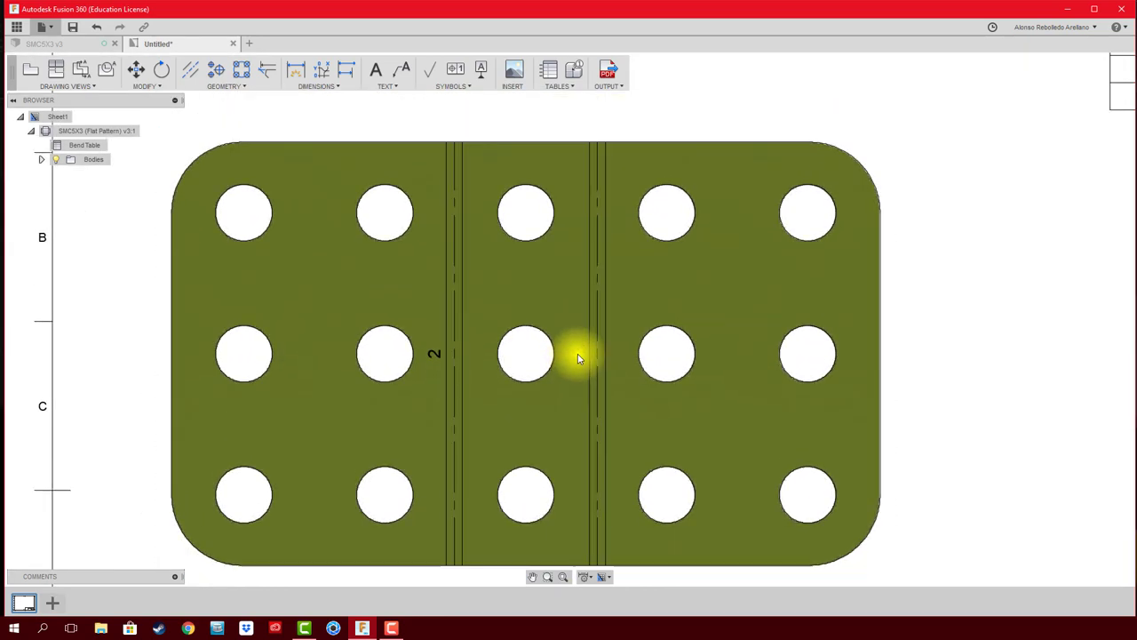
{"action": "left_click", "coordinate": [597, 353]}
{"action": "left_click", "coordinate": [513, 112]}
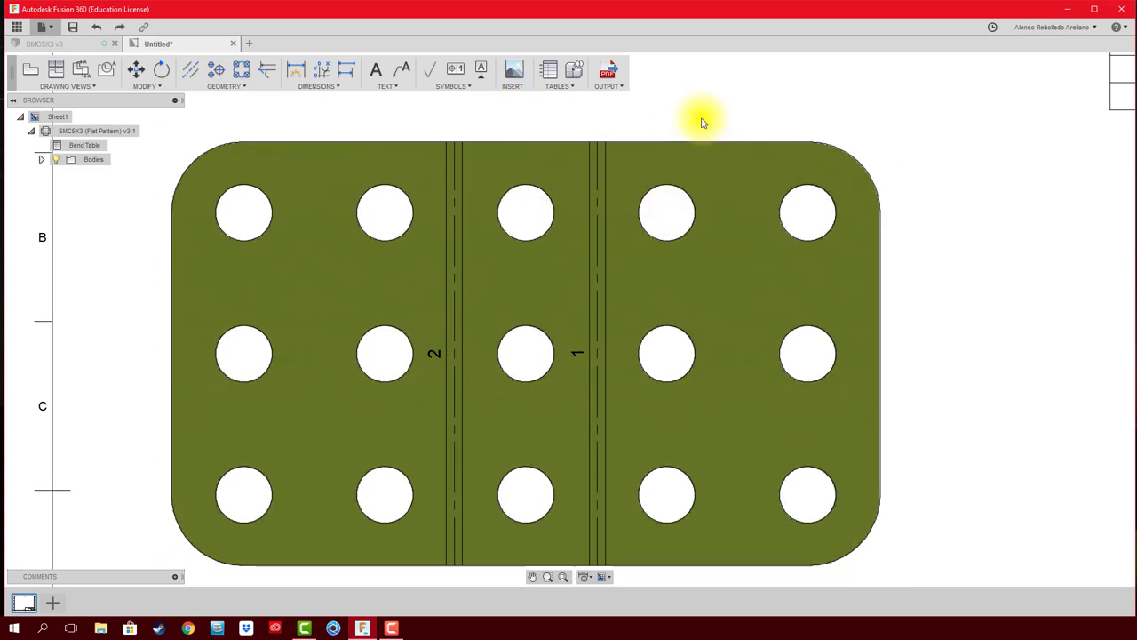
{"action": "scroll", "coordinate": [702, 123], "scroll_direction": "down", "scroll_amount": 2}
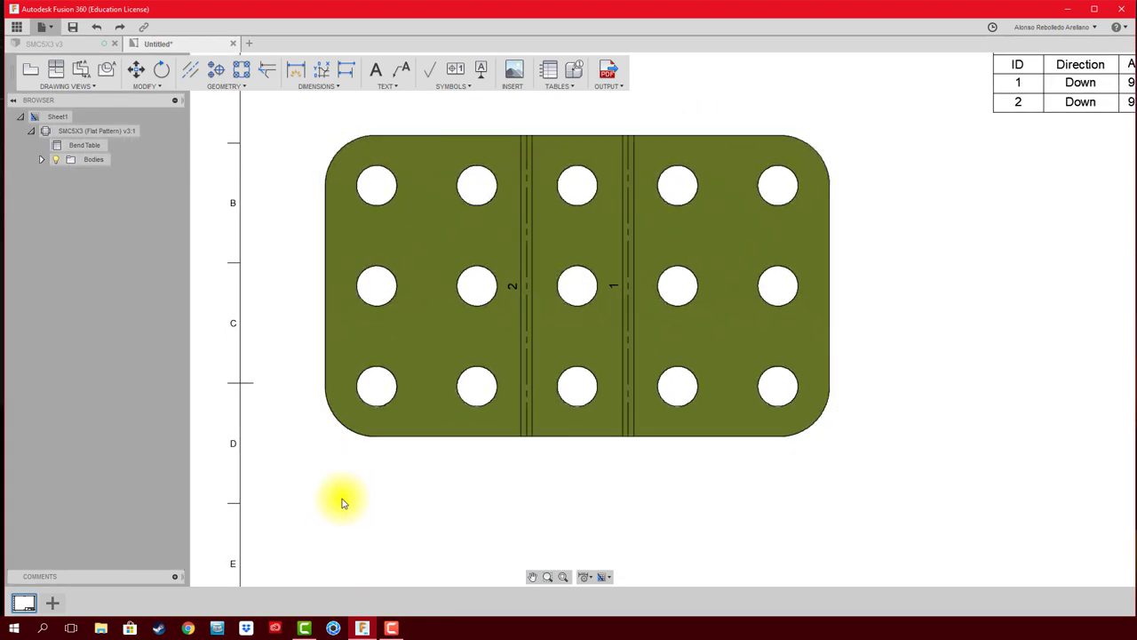
{"action": "middle_click_drag", "start_coordinate": [343, 502], "coordinate": [373, 490]}
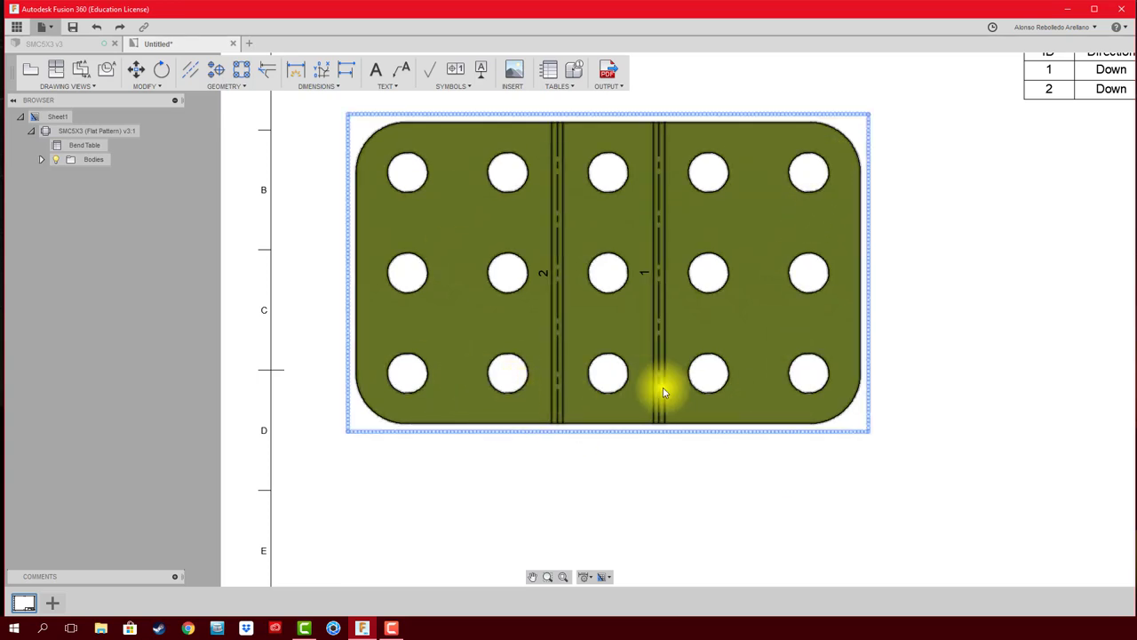
{"action": "middle_click_drag", "start_coordinate": [866, 488], "coordinate": [853, 460]}
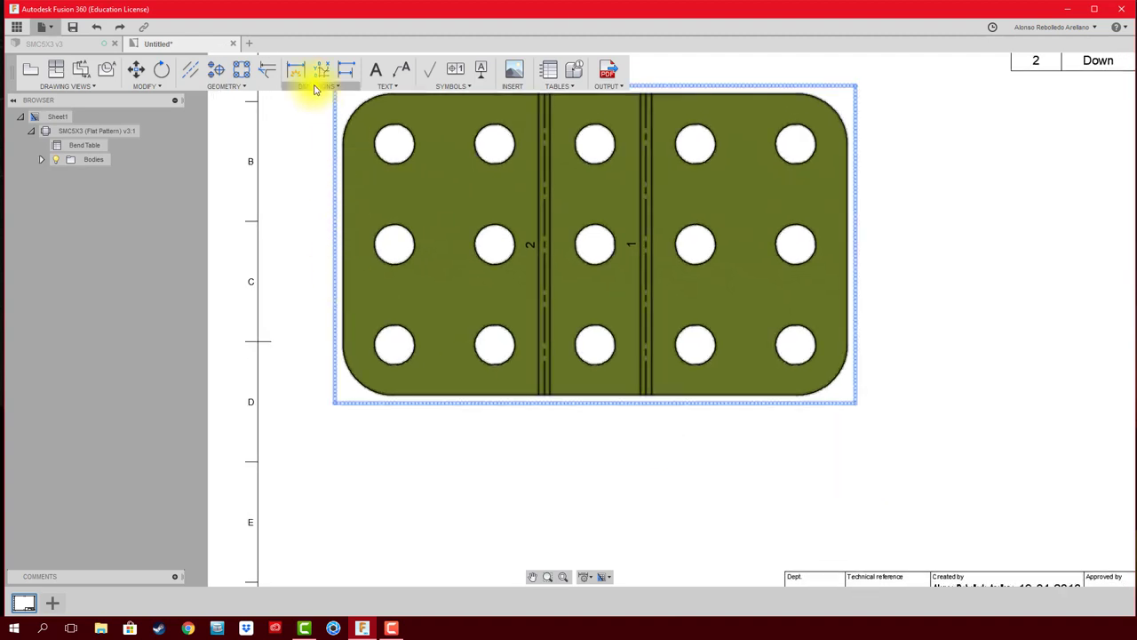
Dimension the bottom-right hole as Ø4 and its corner as R5.
{"action": "left_click", "coordinate": [296, 70]}
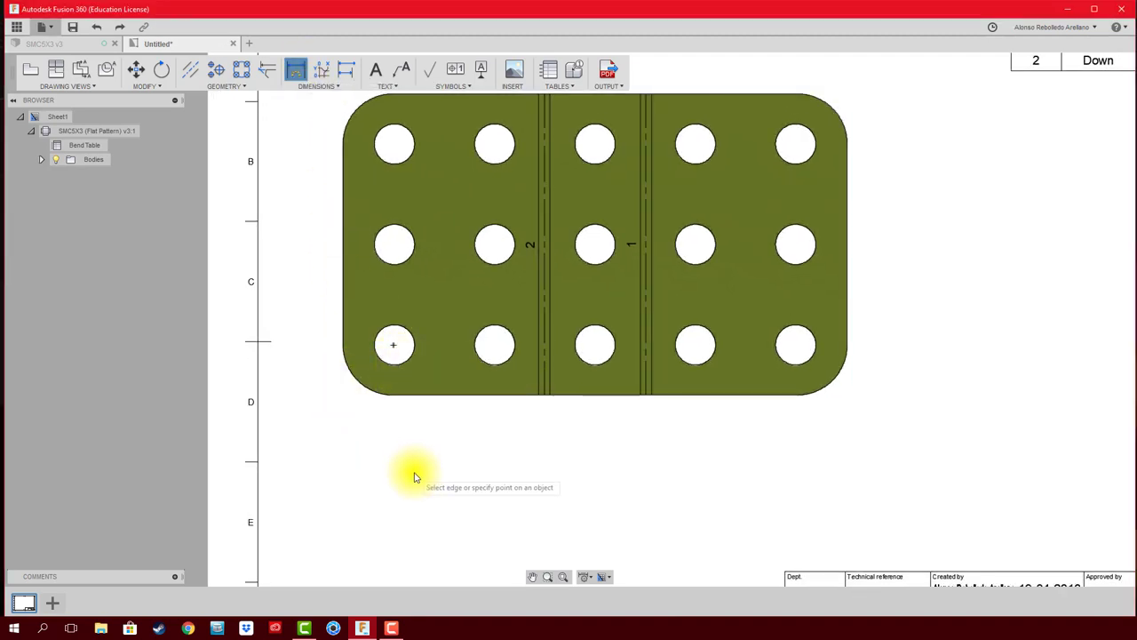
{"action": "left_click", "coordinate": [295, 70]}
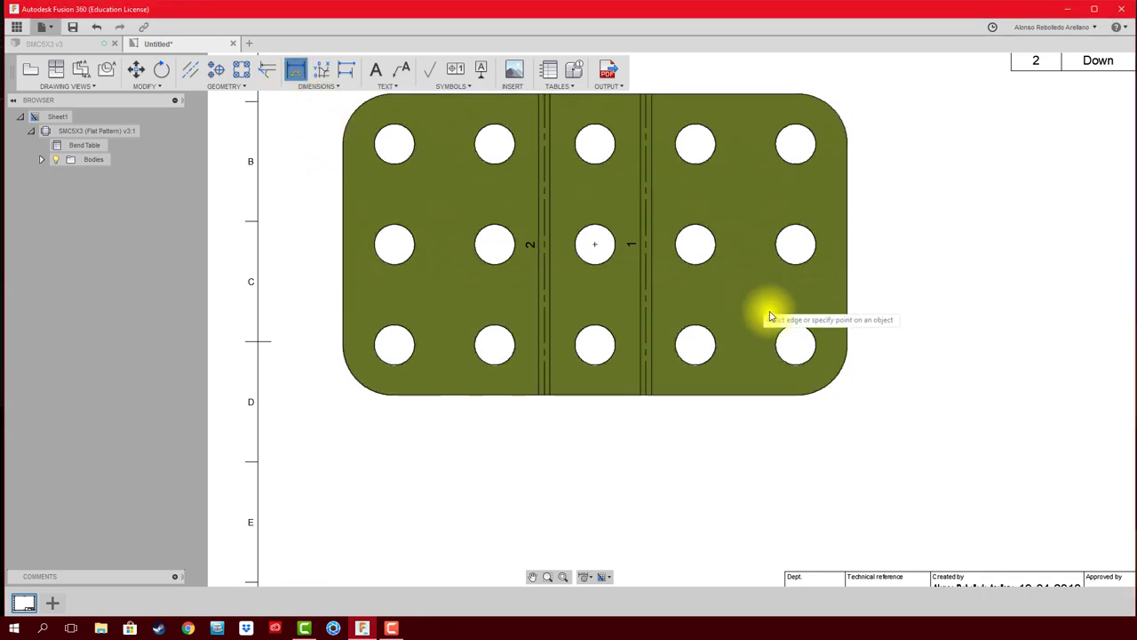
{"action": "left_click", "coordinate": [810, 339]}
{"action": "left_click", "coordinate": [868, 300]}
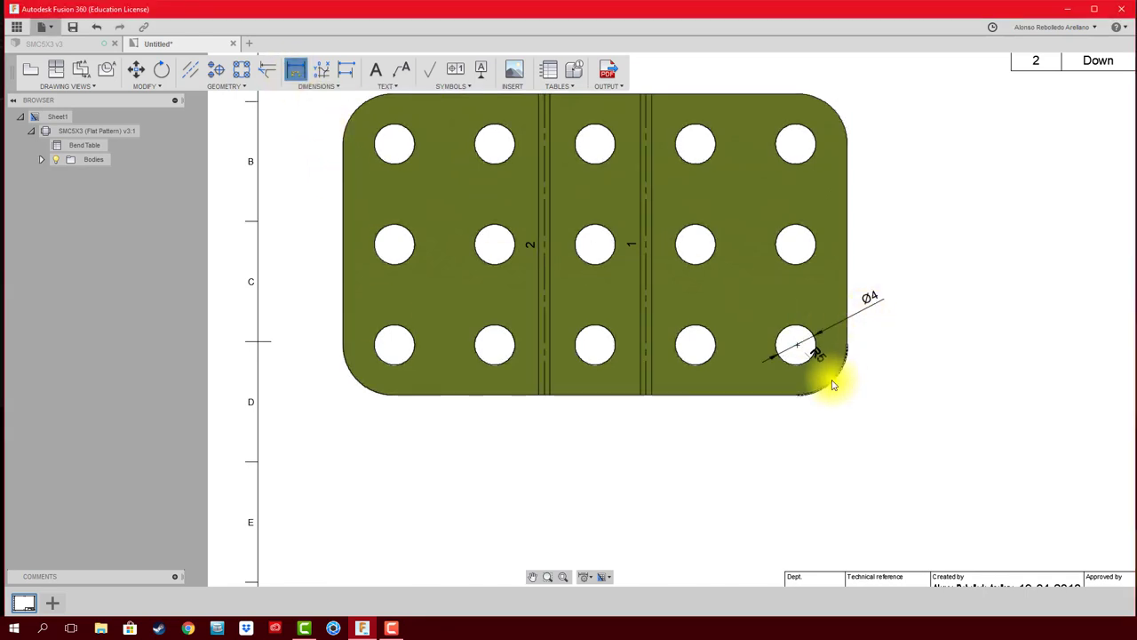
{"action": "left_click", "coordinate": [866, 398]}
Add centre marks to the five bottom-row holes and the middle-left and top-left holes.
{"action": "left_click", "coordinate": [216, 70]}
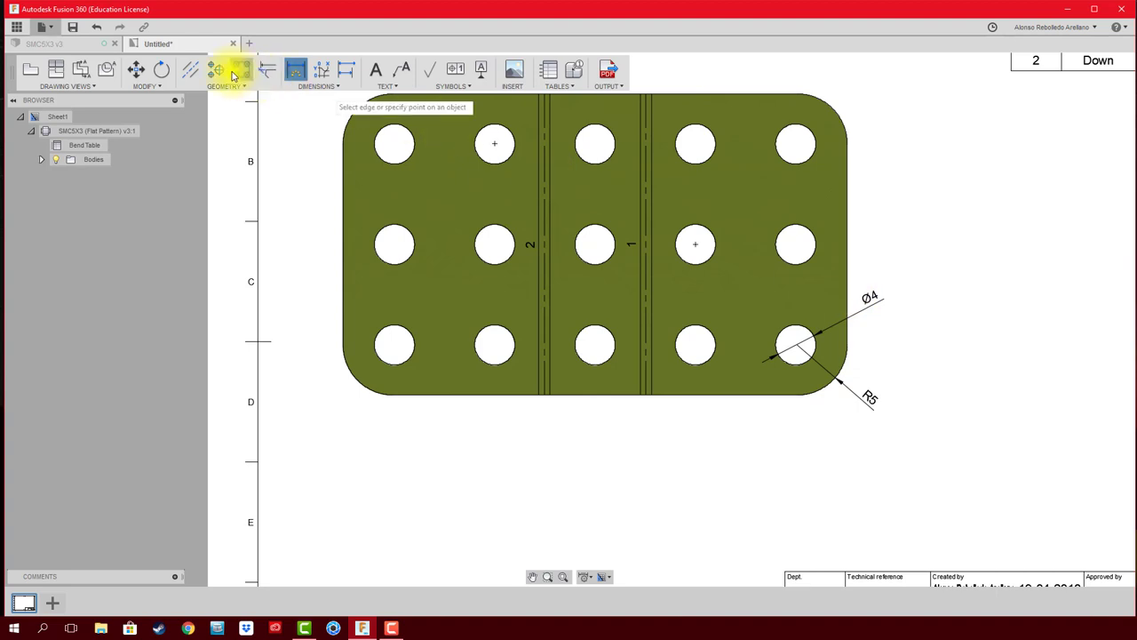
{"action": "left_click", "coordinate": [784, 357]}
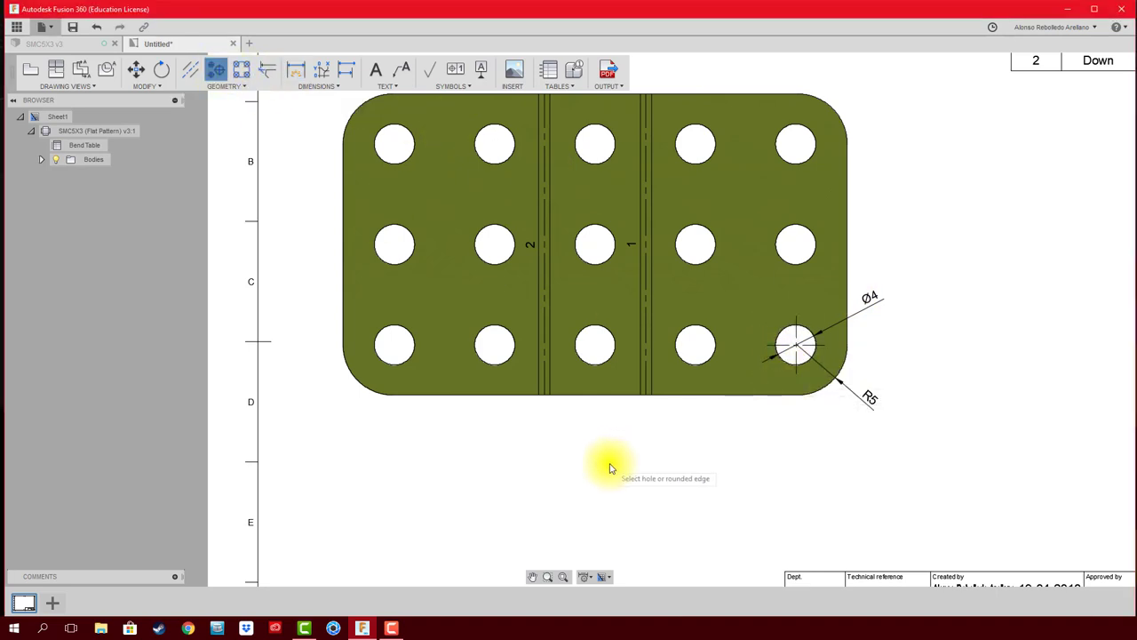
{"action": "left_click", "coordinate": [399, 356]}
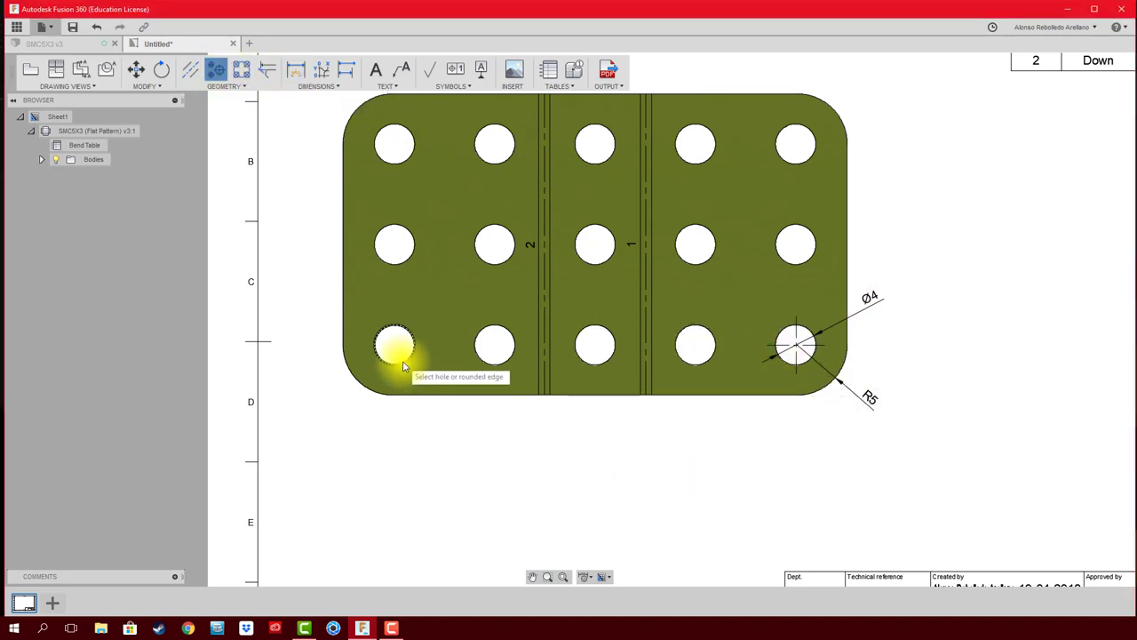
{"action": "left_click", "coordinate": [501, 369]}
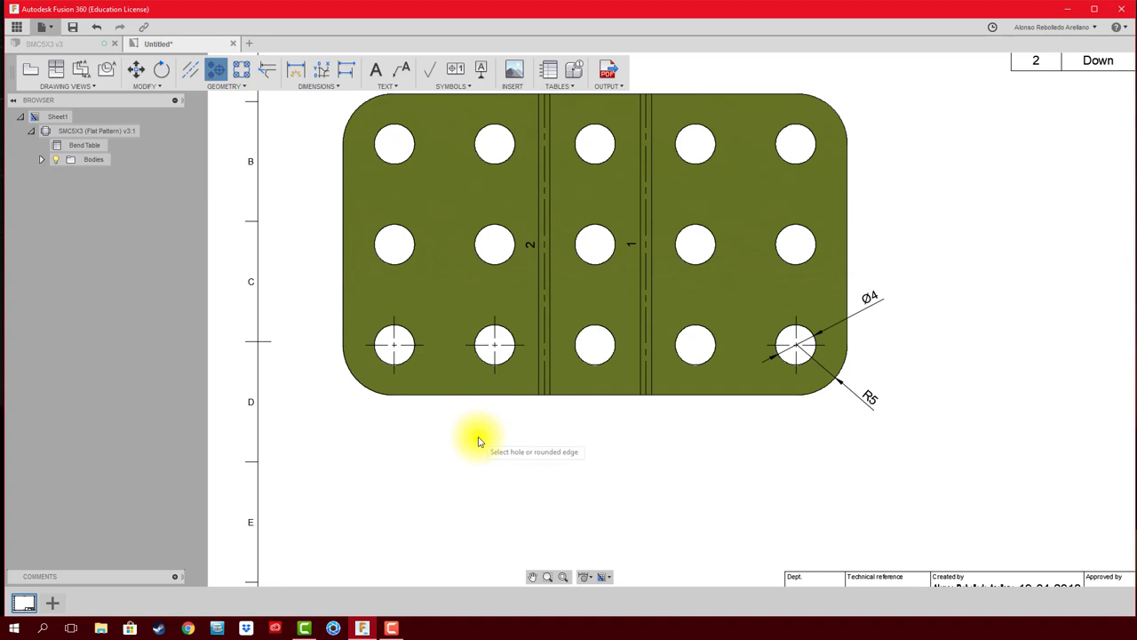
{"action": "left_click", "coordinate": [588, 363]}
{"action": "left_click", "coordinate": [685, 365]}
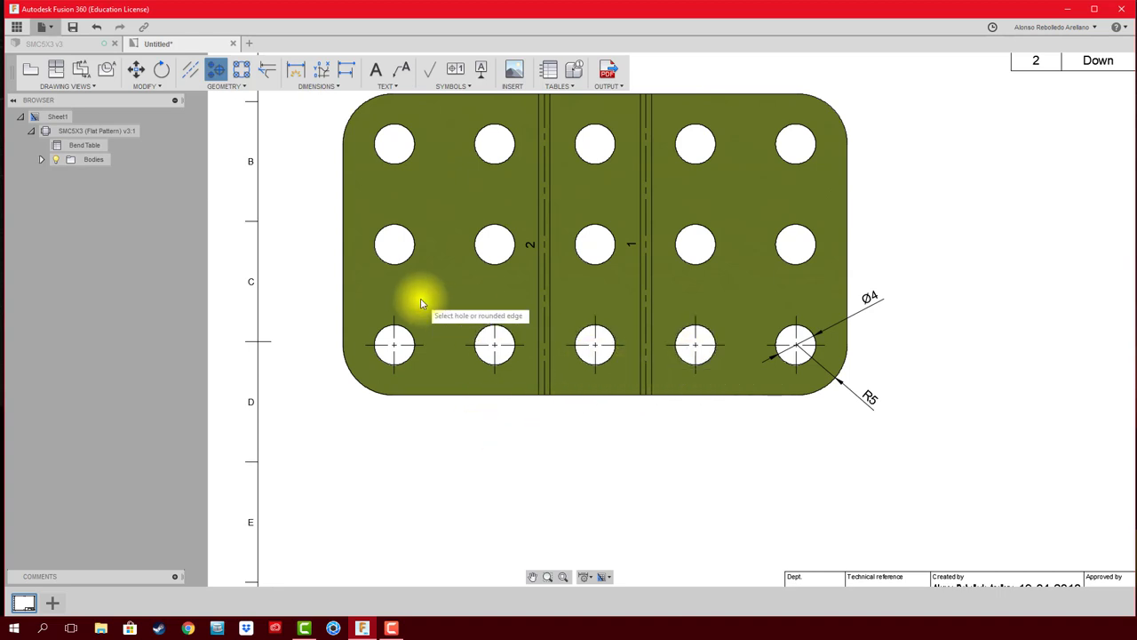
{"action": "left_click", "coordinate": [394, 256]}
{"action": "left_click", "coordinate": [394, 167]}
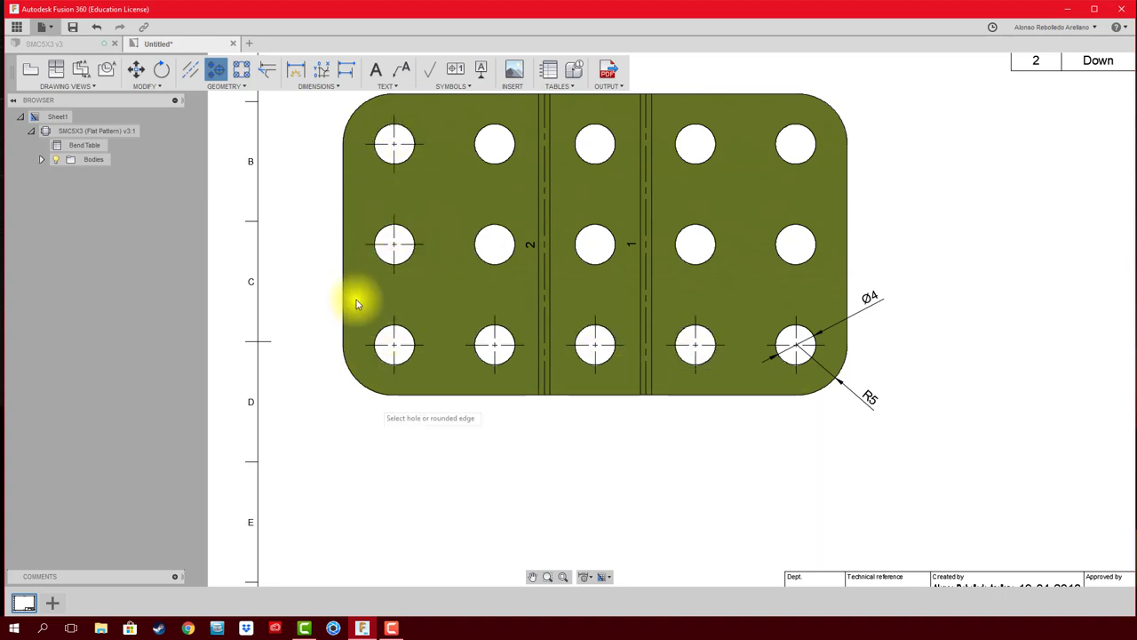
{"action": "left_click", "coordinate": [294, 70]}
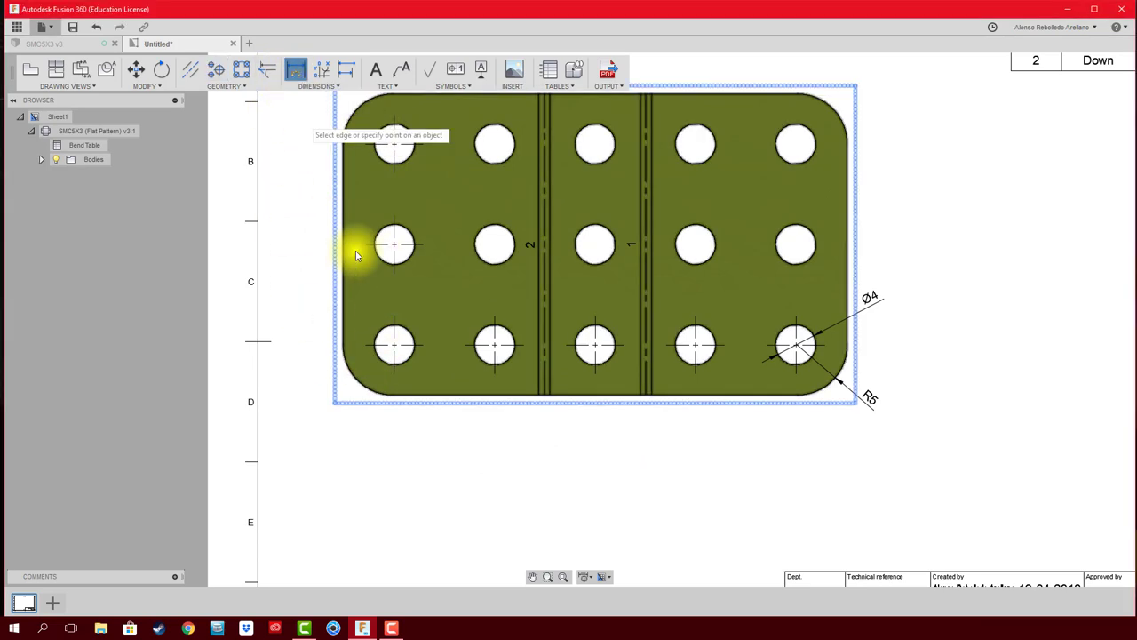
{"action": "left_click", "coordinate": [402, 365]}
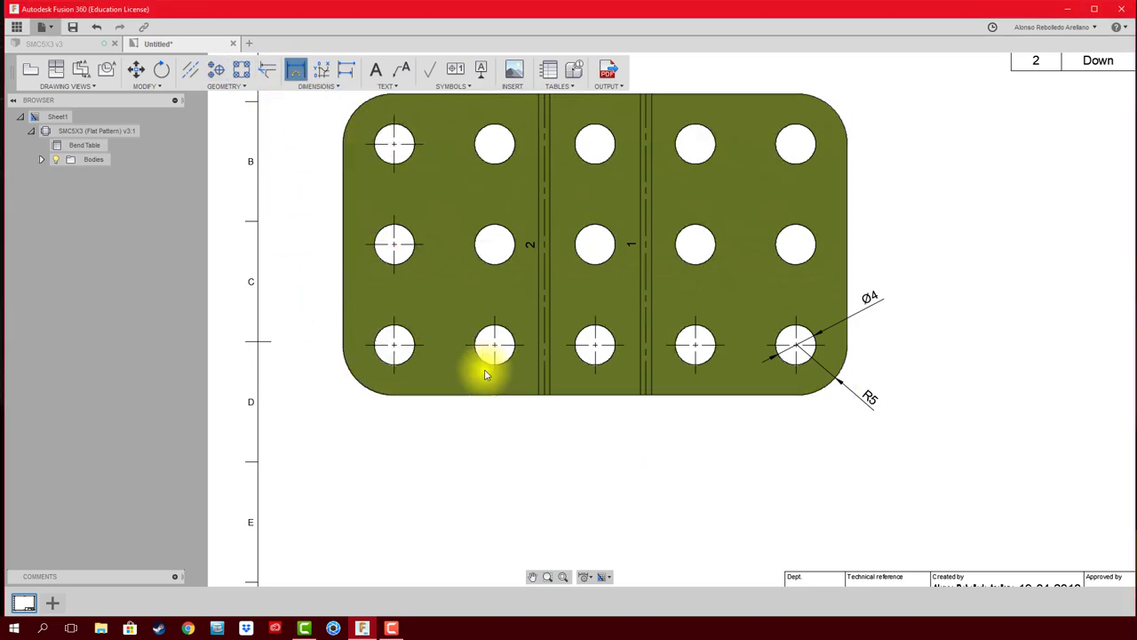
Add a 10 spacing dimension between the first two bottom-row holes, placed below the plate.
{"action": "scroll", "coordinate": [477, 400], "scroll_direction": "up", "scroll_amount": 2}
{"action": "key", "text": "Escape"}
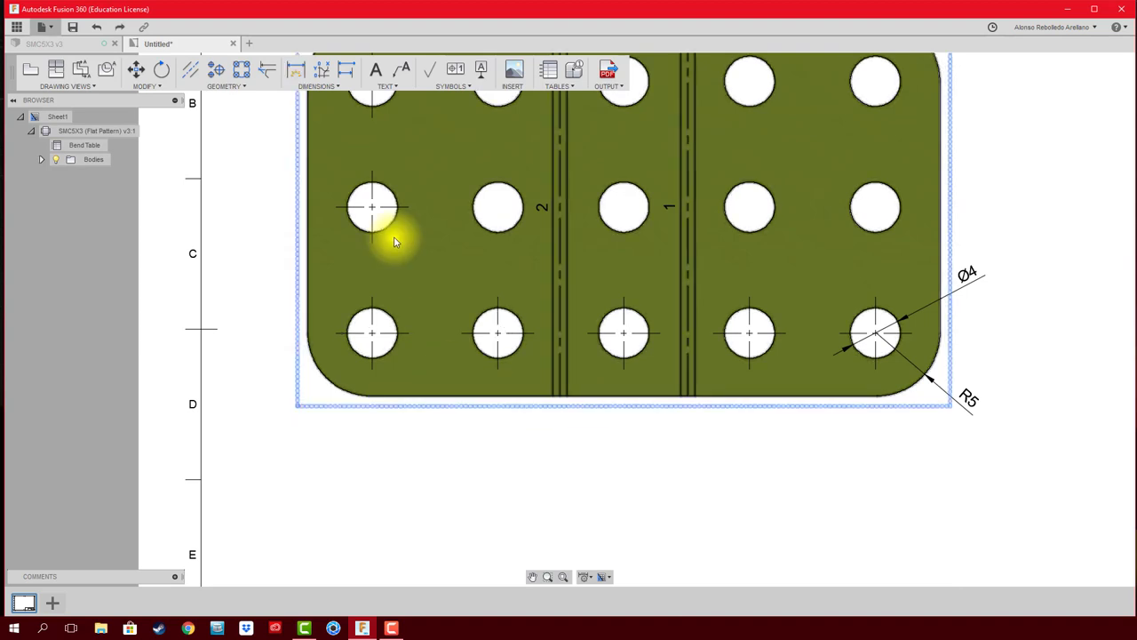
{"action": "left_click", "coordinate": [295, 70]}
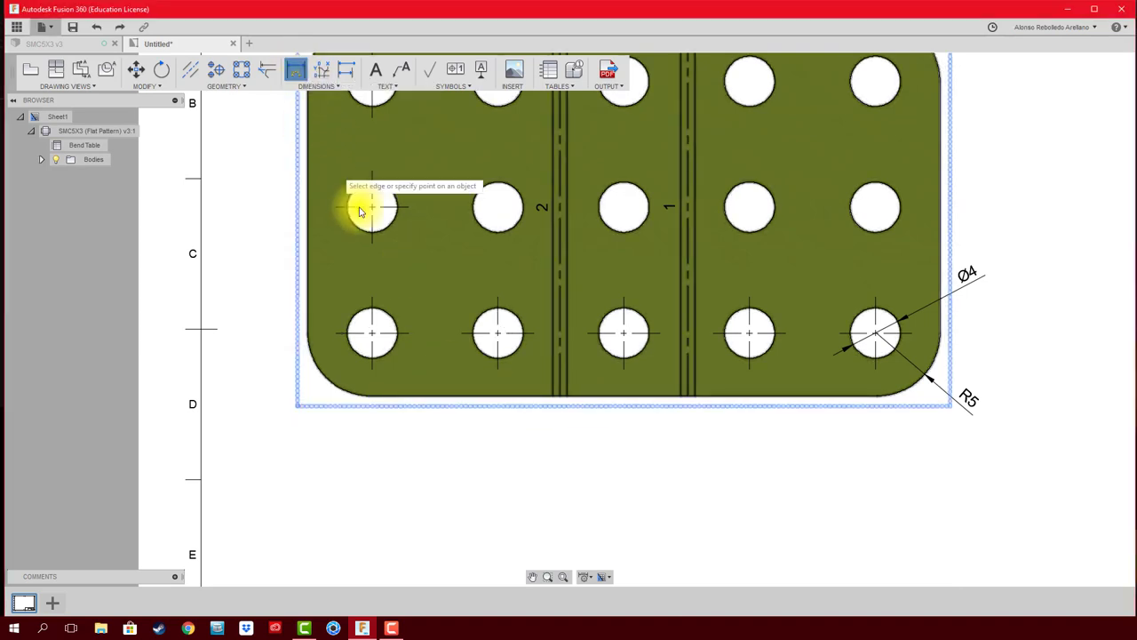
{"action": "left_click", "coordinate": [373, 338]}
{"action": "left_click", "coordinate": [497, 333]}
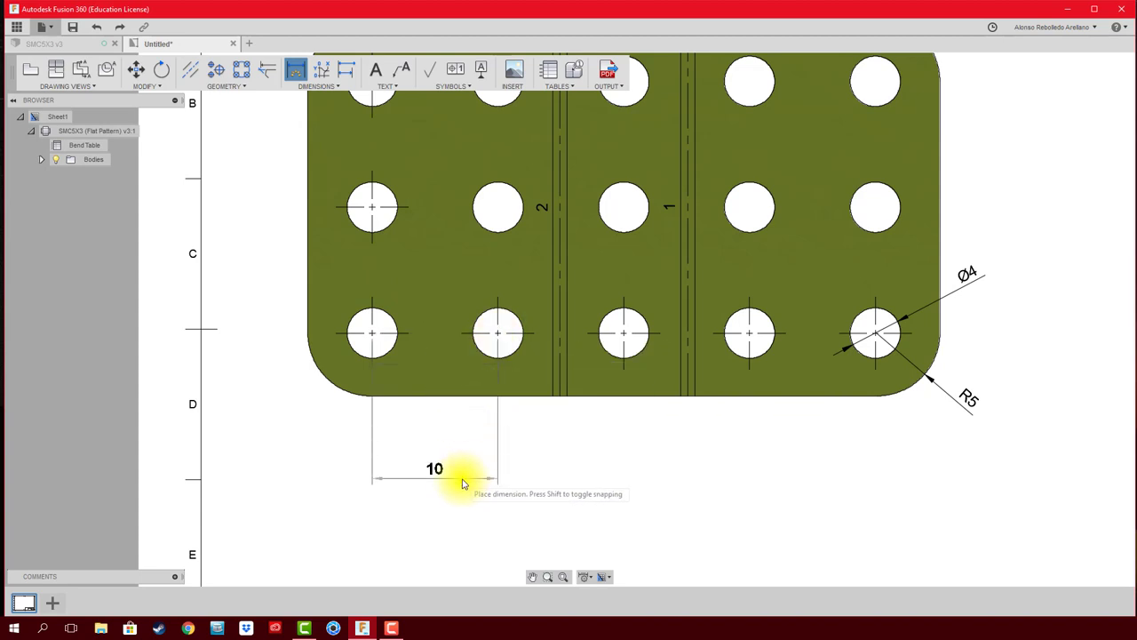
{"action": "left_click", "coordinate": [462, 472]}
{"action": "scroll", "coordinate": [576, 447], "scroll_direction": "down", "scroll_amount": 2}
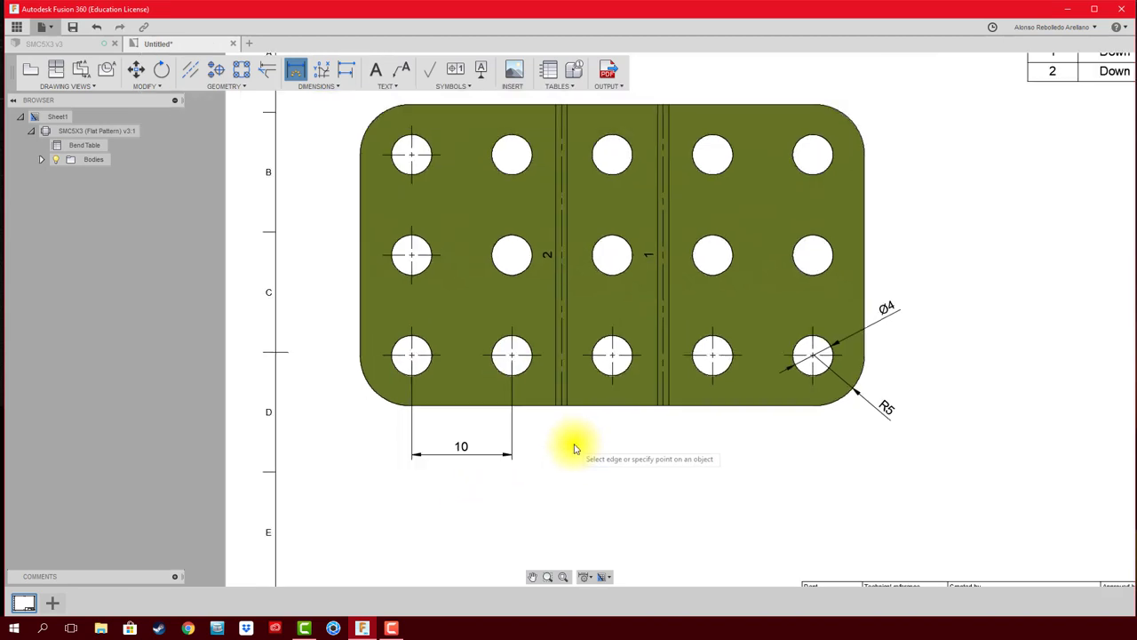
{"action": "middle_click_drag", "start_coordinate": [578, 399], "coordinate": [581, 422]}
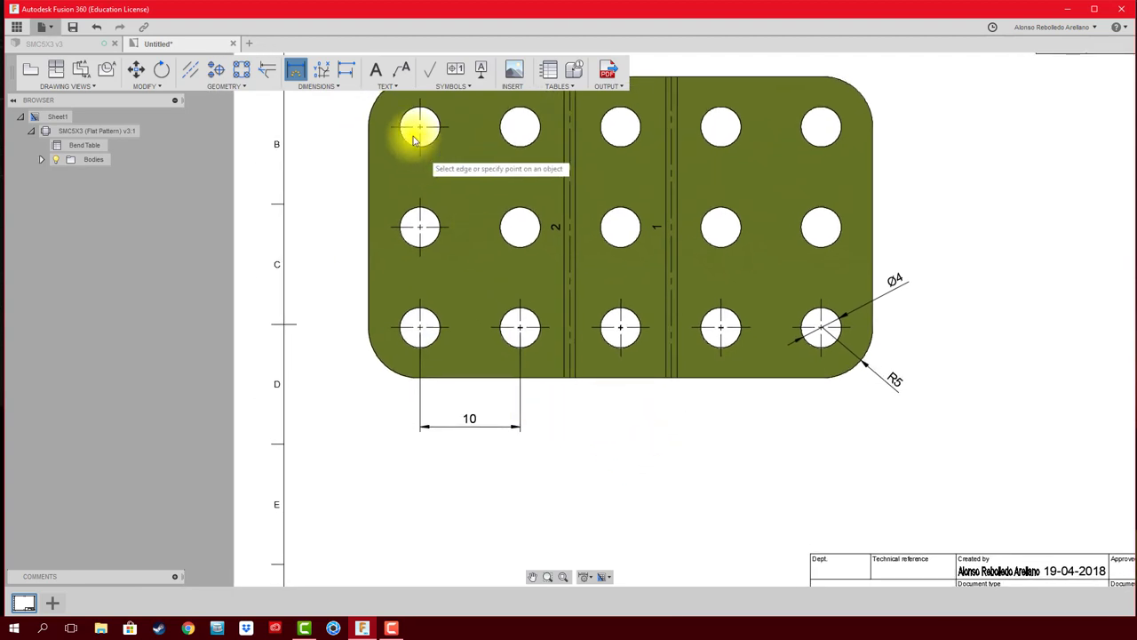
Add baseline dimensions 20, 30 and 40 from the 10 dimension to the remaining bottom holes.
{"action": "left_click", "coordinate": [348, 75]}
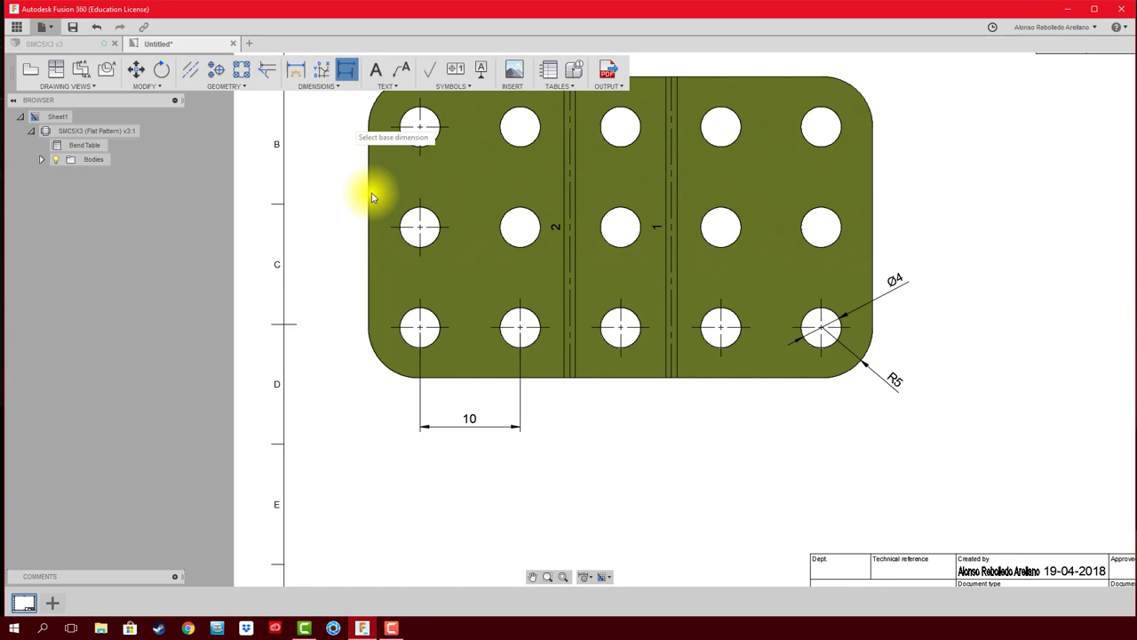
{"action": "left_click", "coordinate": [423, 389]}
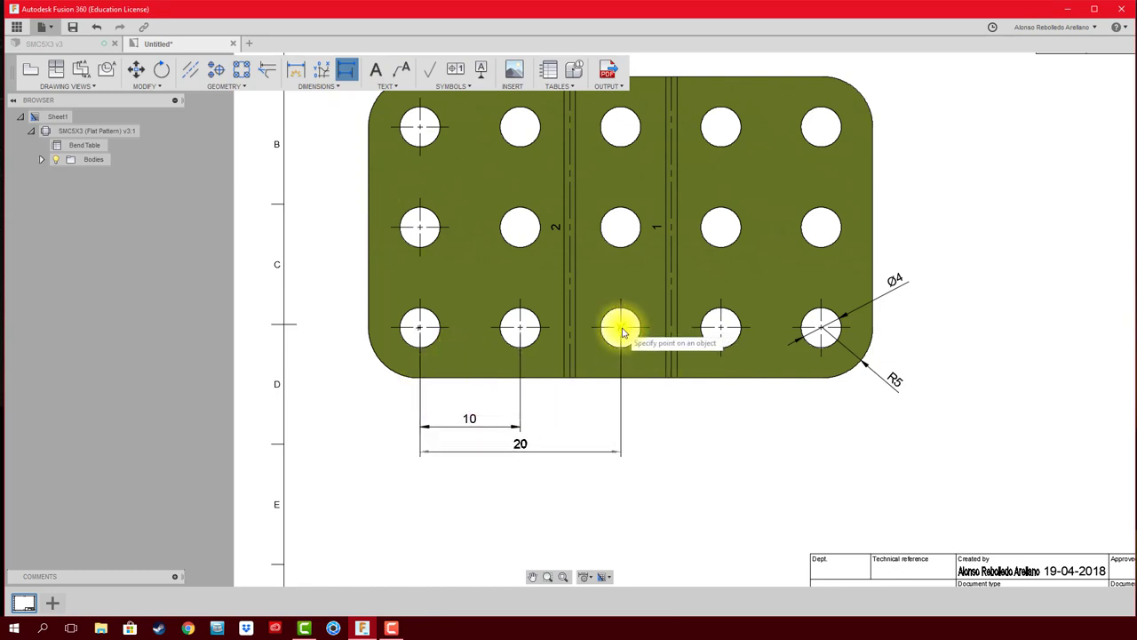
{"action": "left_click", "coordinate": [620, 329]}
{"action": "left_click", "coordinate": [721, 328]}
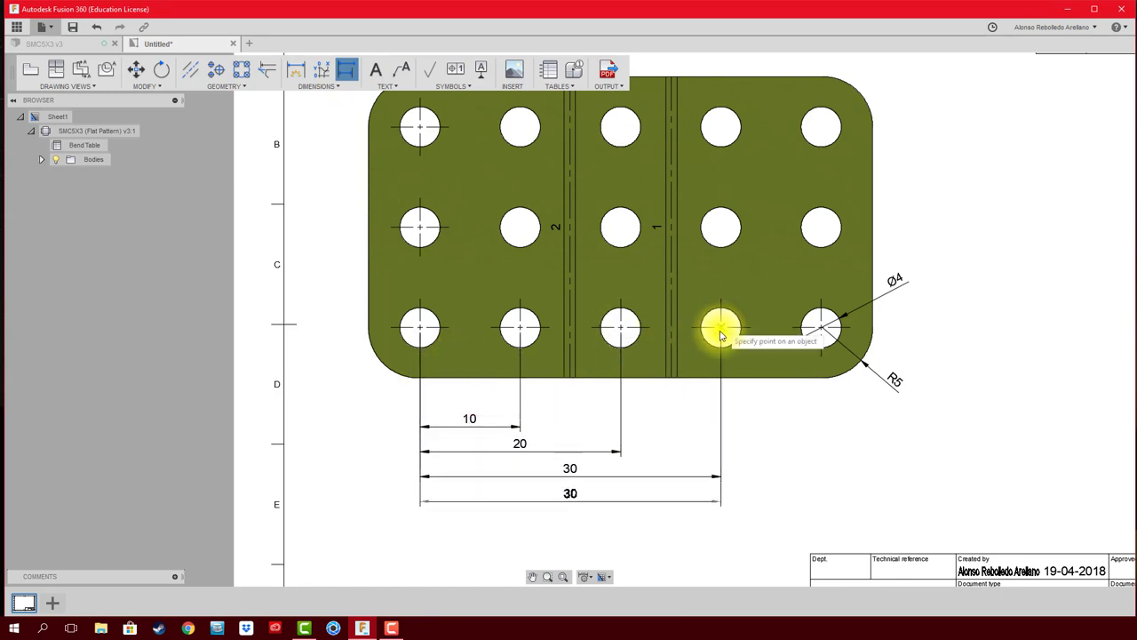
{"action": "left_click", "coordinate": [821, 331]}
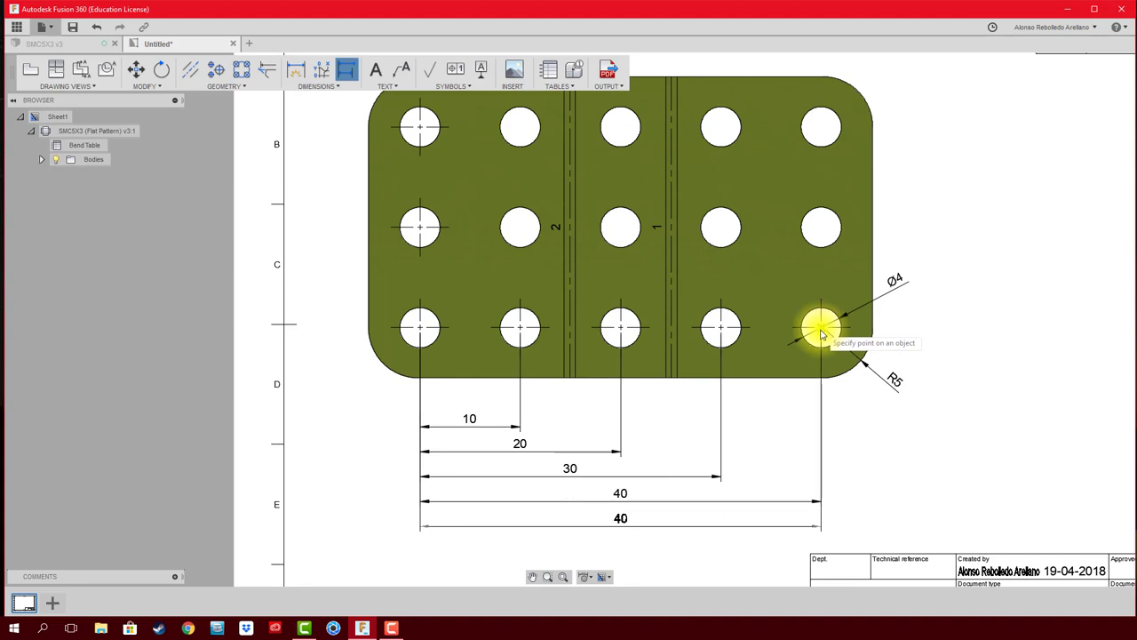
{"action": "key", "text": "Escape"}
{"action": "scroll", "coordinate": [755, 365], "scroll_direction": "down", "scroll_amount": 2}
{"action": "scroll", "coordinate": [622, 409], "scroll_direction": "down", "scroll_amount": 2}
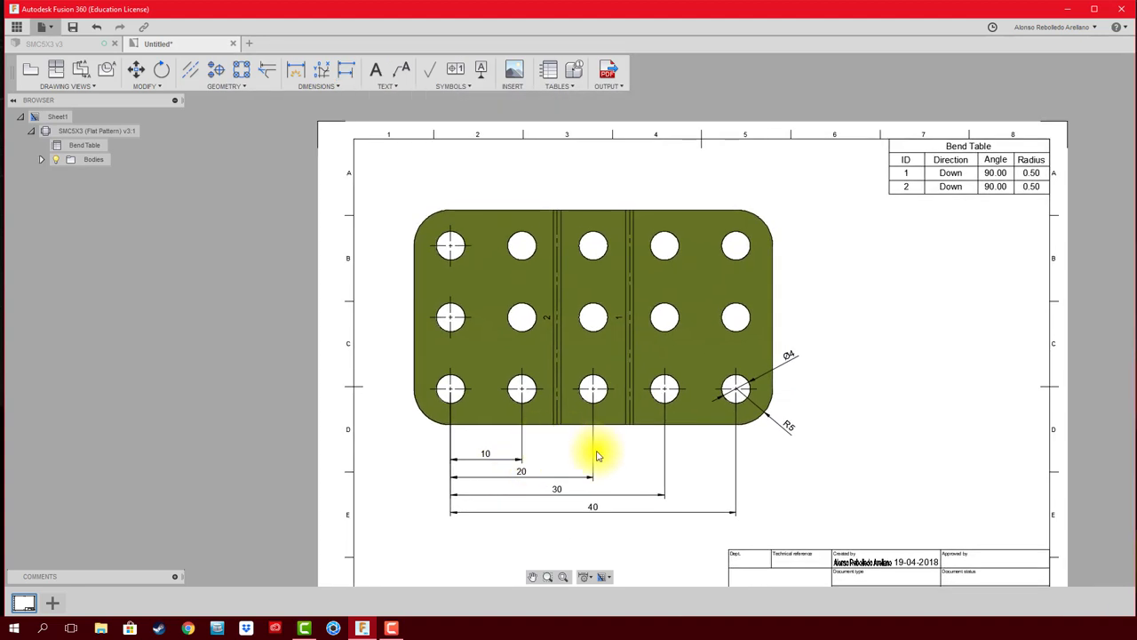
{"action": "scroll", "coordinate": [583, 488], "scroll_direction": "up", "scroll_amount": 2}
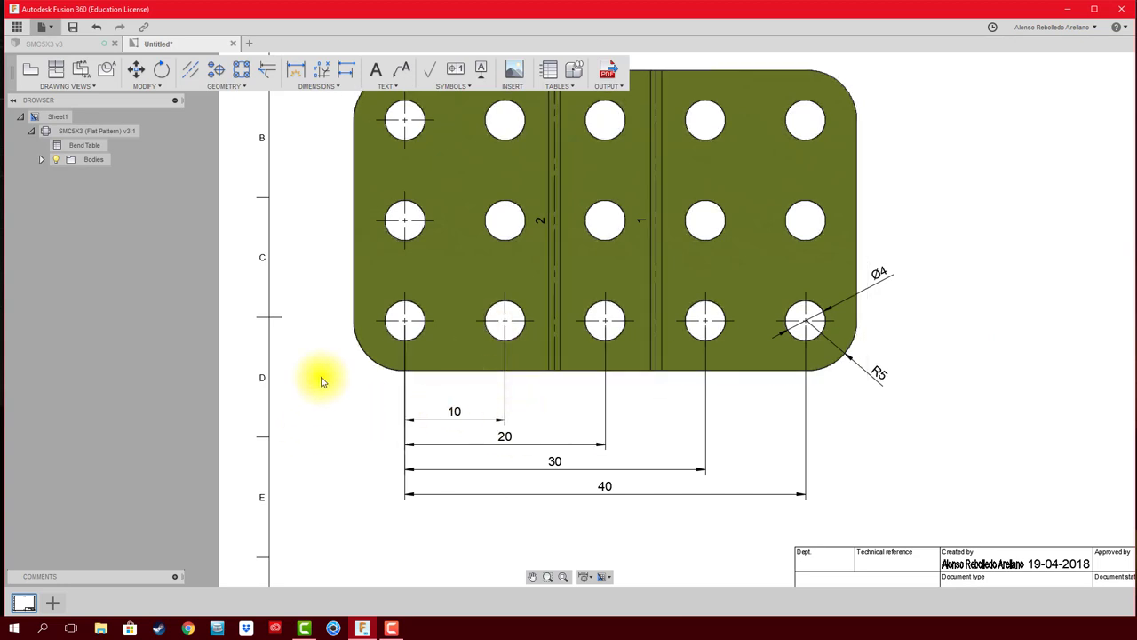
Dimension the left column: vertical 10 to the middle-left hole, then baseline 20 to the top-left hole.
{"action": "middle_click_drag", "start_coordinate": [314, 378], "coordinate": [349, 484]}
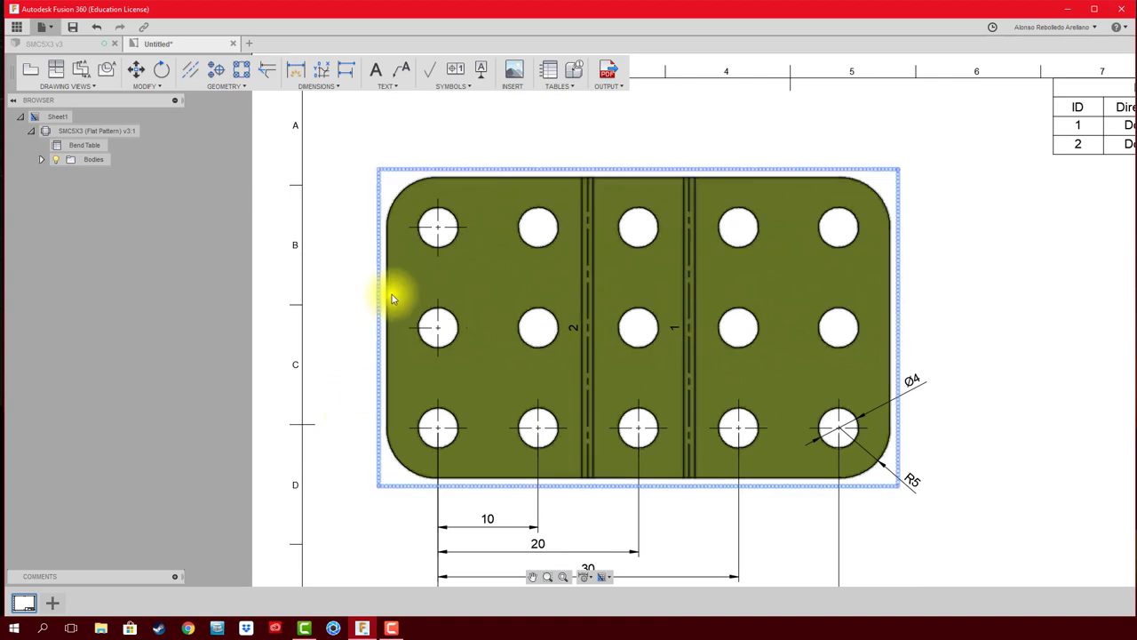
{"action": "left_click", "coordinate": [298, 75]}
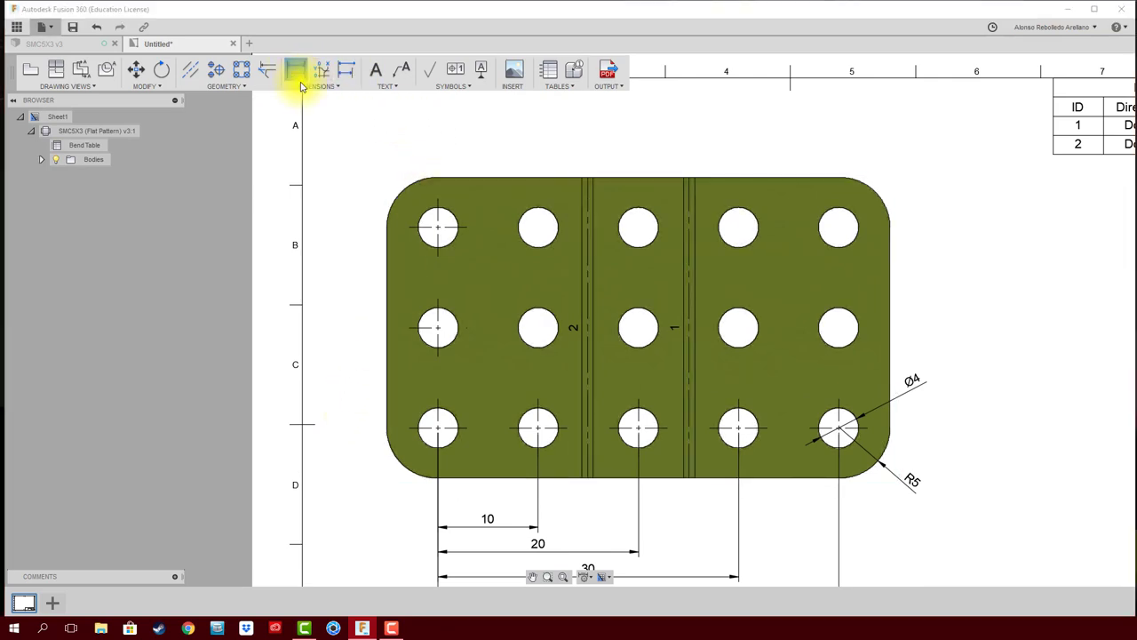
{"action": "left_click", "coordinate": [437, 430]}
{"action": "left_click", "coordinate": [437, 327]}
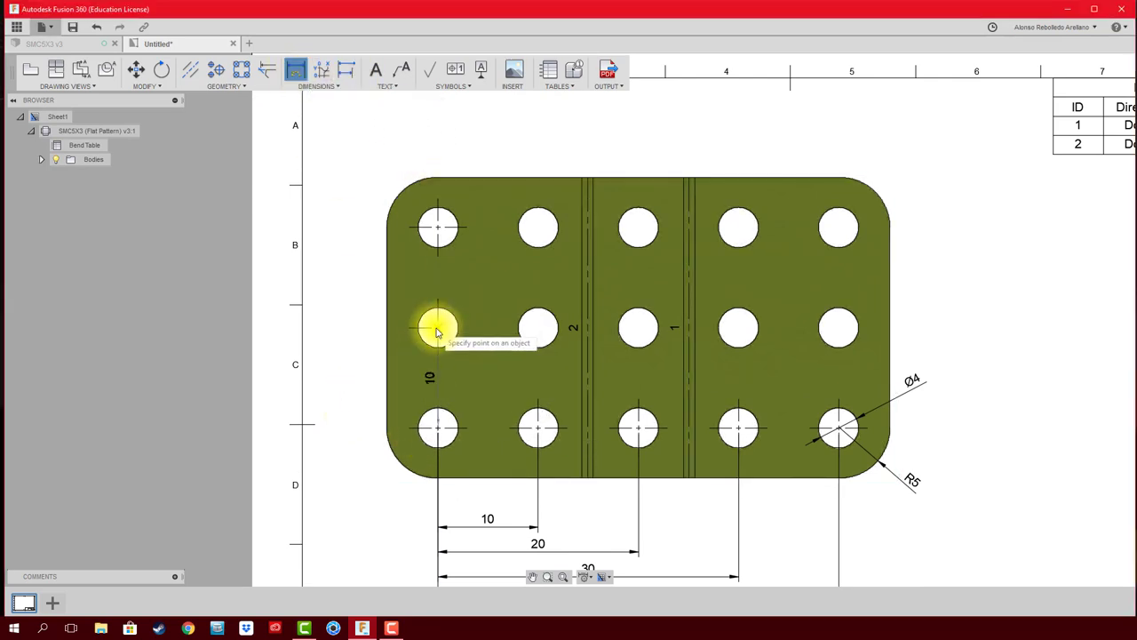
{"action": "left_click", "coordinate": [360, 366]}
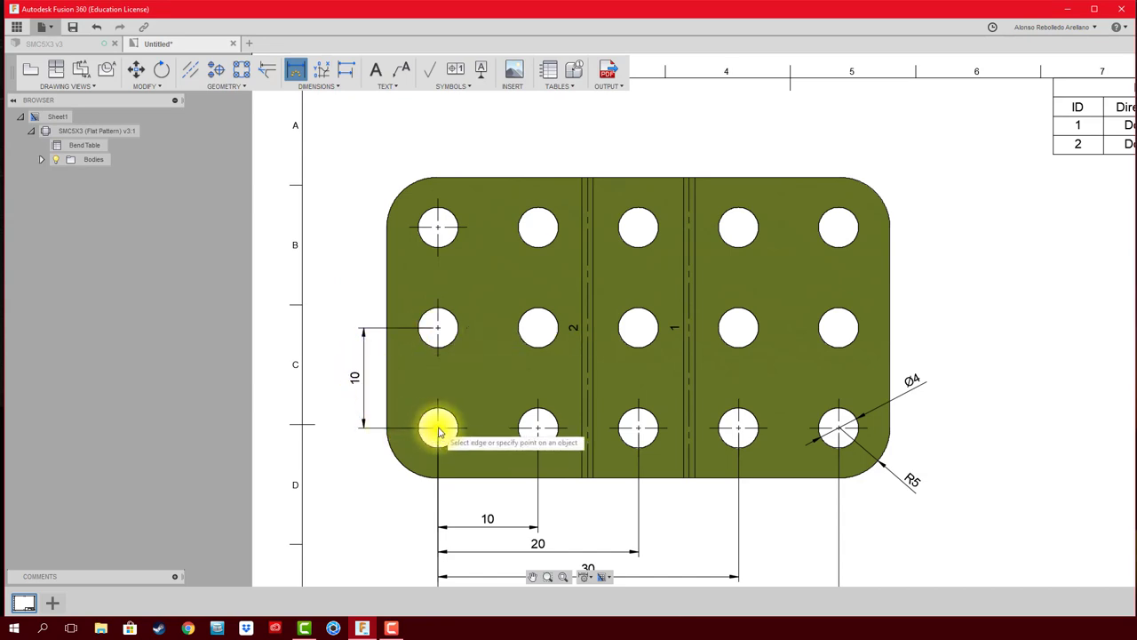
{"action": "left_click", "coordinate": [345, 70]}
{"action": "left_click", "coordinate": [415, 433]}
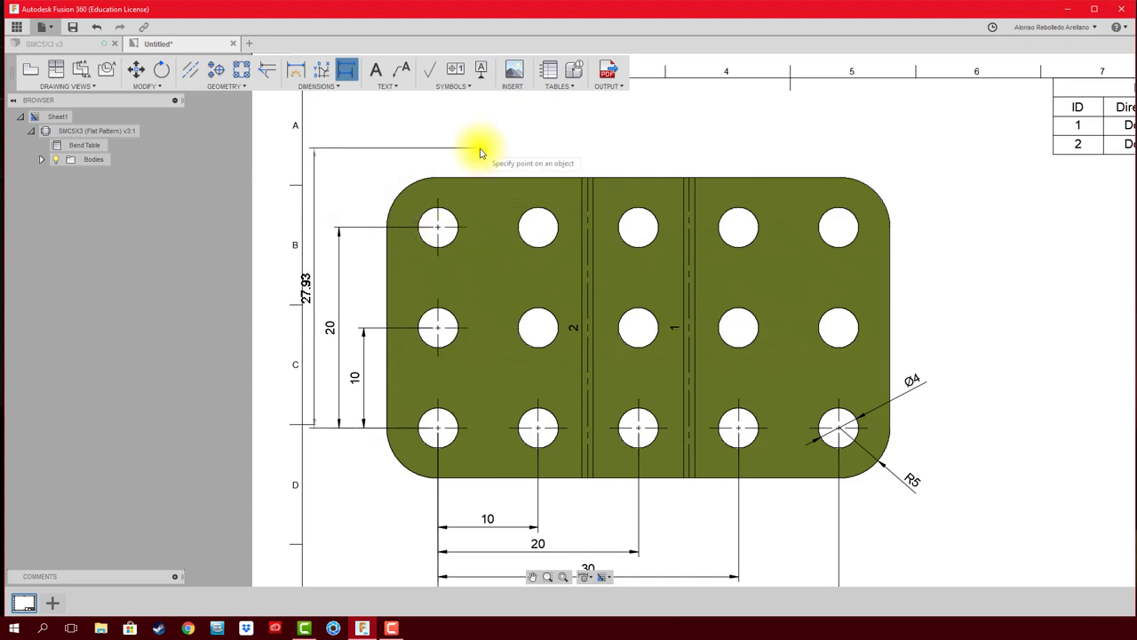
{"action": "key", "text": "Escape"}
{"action": "scroll", "coordinate": [563, 297], "scroll_direction": "down", "scroll_amount": 3}
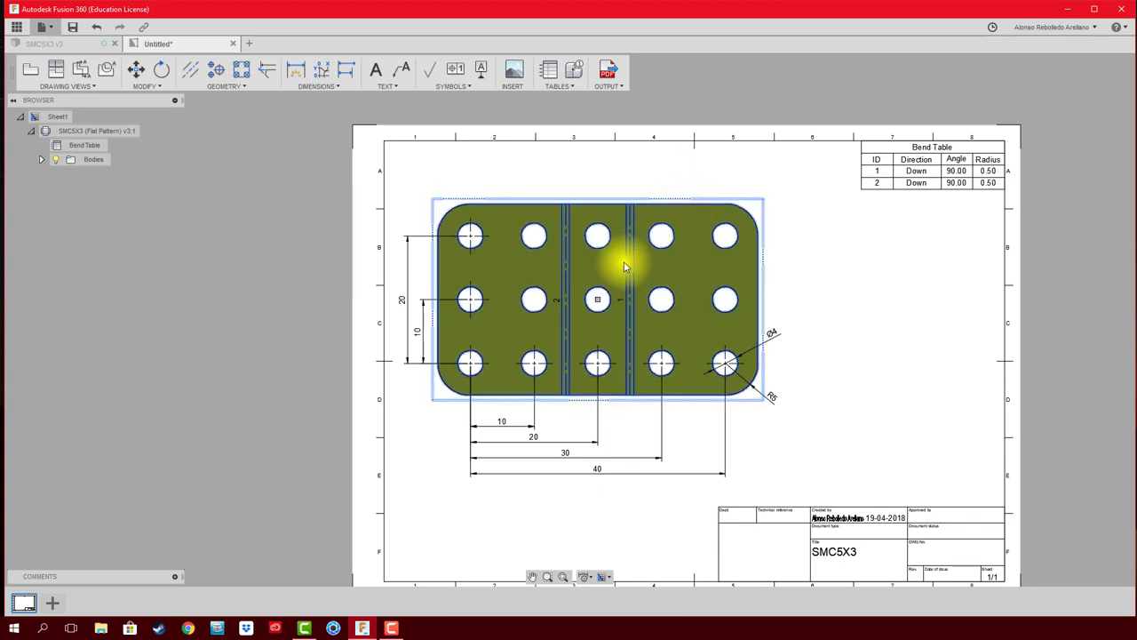
{"action": "left_click_drag", "start_coordinate": [597, 304], "coordinate": [609, 304]}
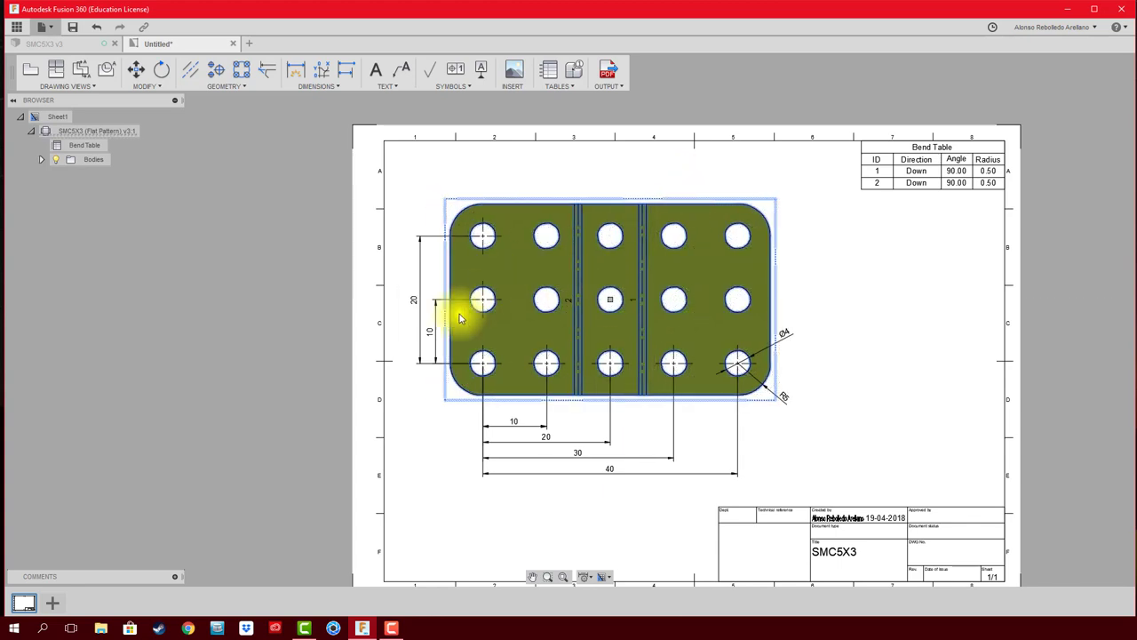
{"action": "scroll", "coordinate": [431, 468], "scroll_direction": "up", "scroll_amount": 2}
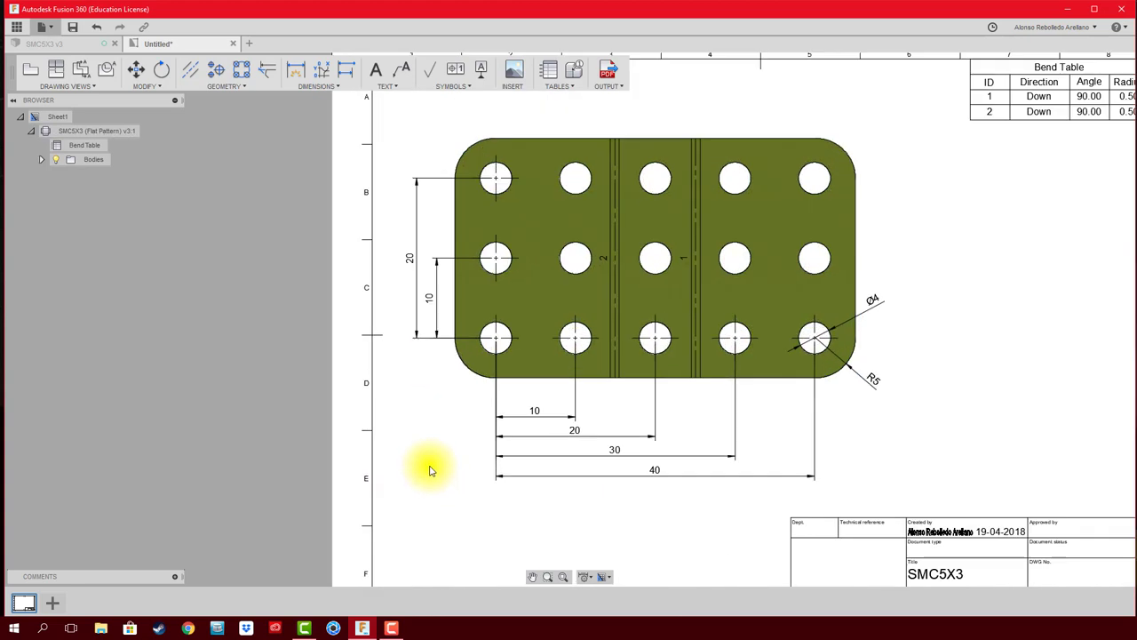
{"action": "scroll", "coordinate": [432, 467], "scroll_direction": "down", "scroll_amount": 2}
{"action": "middle_click_drag", "start_coordinate": [663, 145], "coordinate": [578, 167]}
{"action": "scroll", "coordinate": [465, 221], "scroll_direction": "up", "scroll_amount": 3}
{"action": "scroll", "coordinate": [551, 236], "scroll_direction": "up", "scroll_amount": 2}
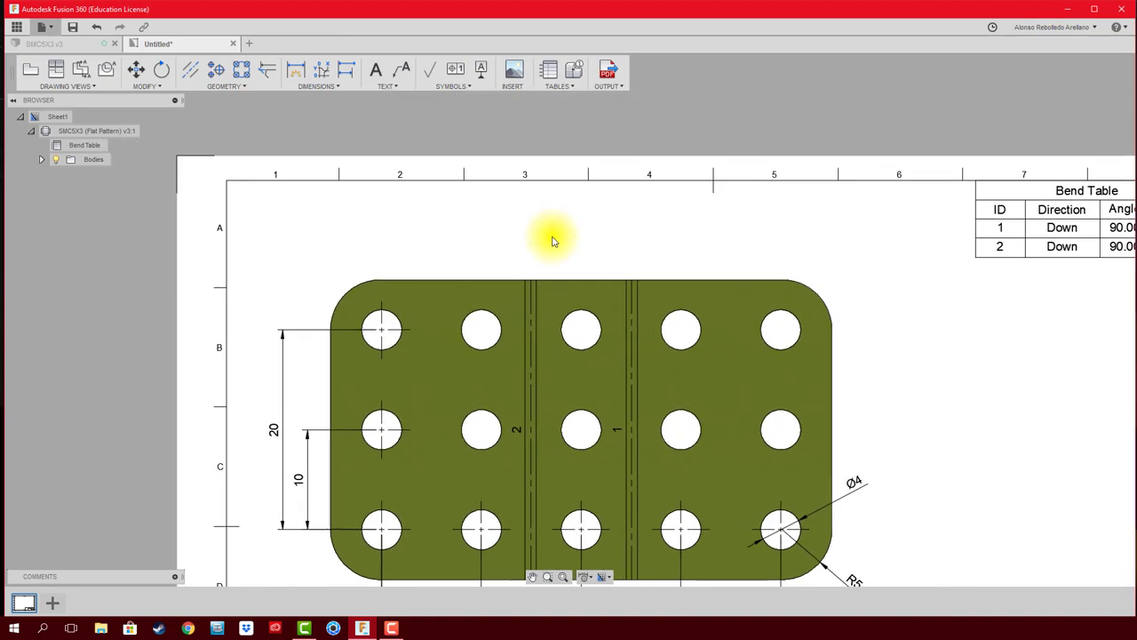
Dimension 20.07 from the plate's left side to the first bend line, placed above the plate.
{"action": "left_click", "coordinate": [296, 70]}
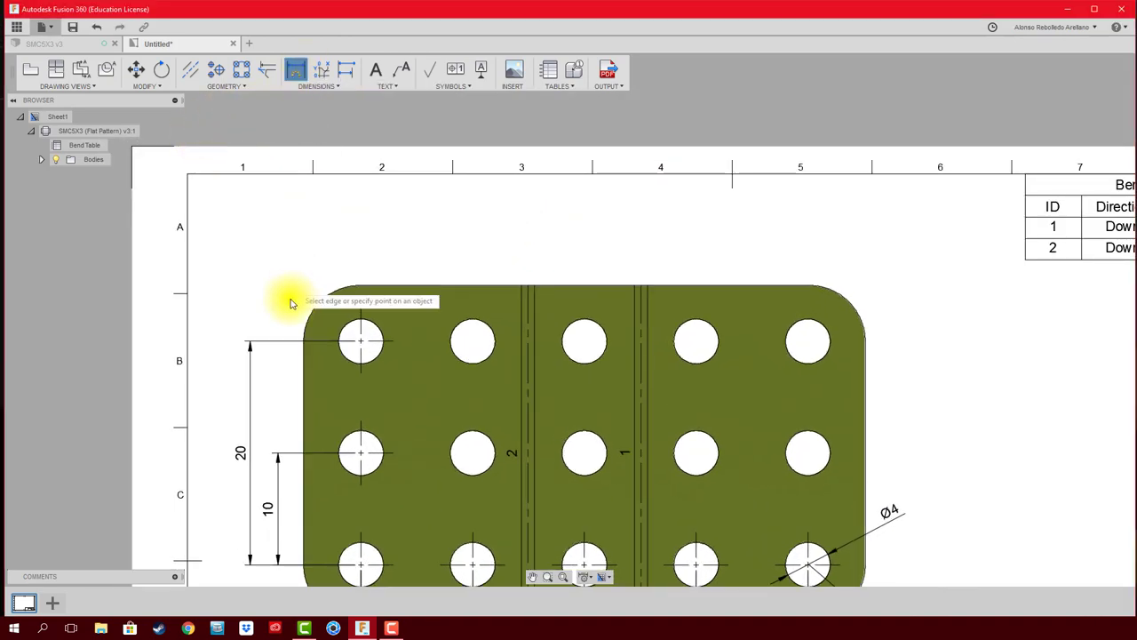
{"action": "left_click", "coordinate": [360, 340]}
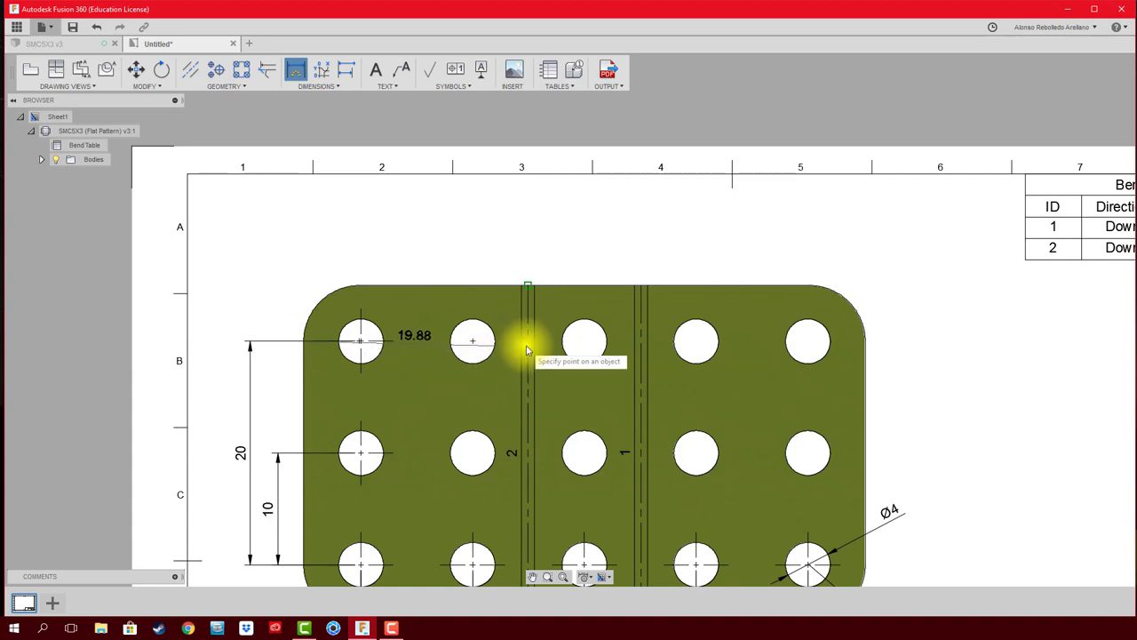
{"action": "left_click", "coordinate": [527, 287]}
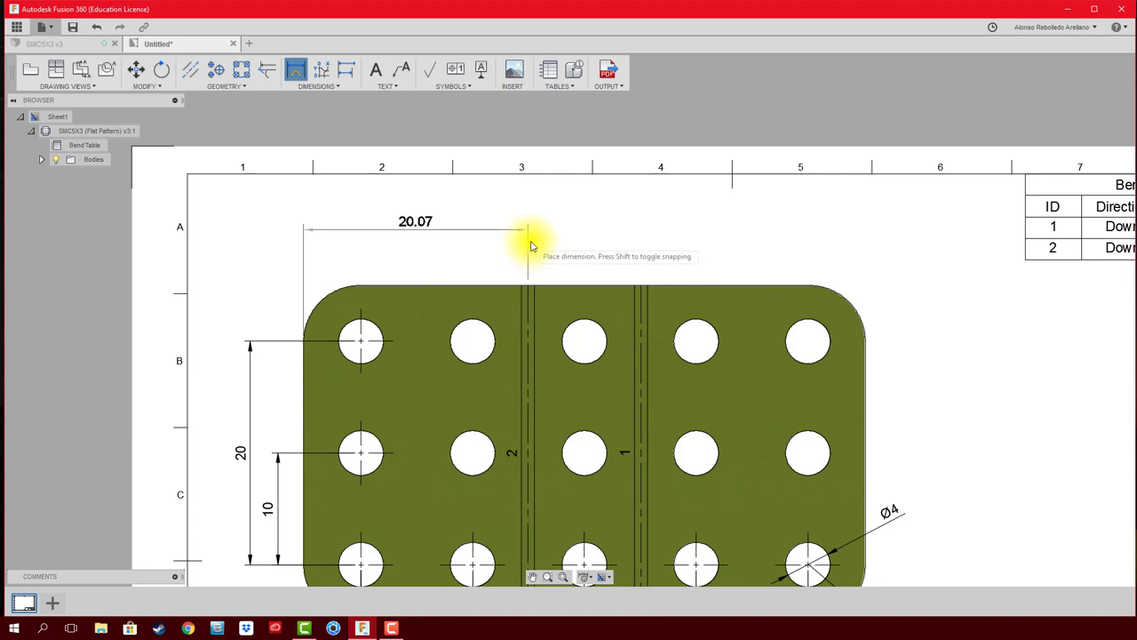
{"action": "left_click", "coordinate": [527, 254]}
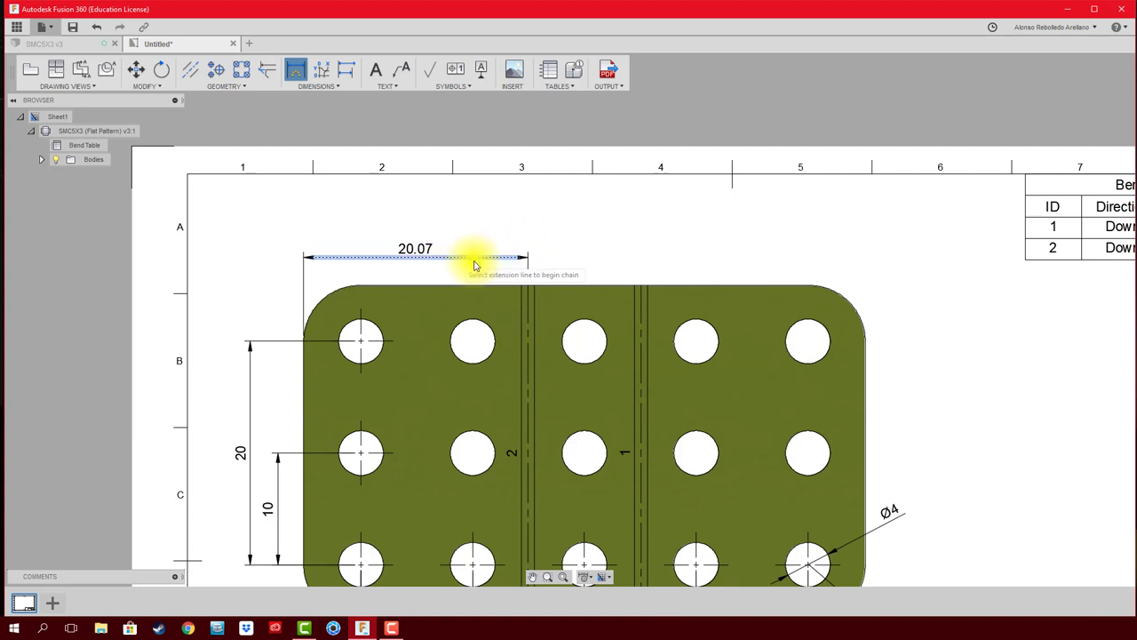
{"action": "key", "text": "Escape"}
Set the 20.07 dimension to 0.1 precision and override its text to read 20.
{"action": "double_click", "coordinate": [425, 255]}
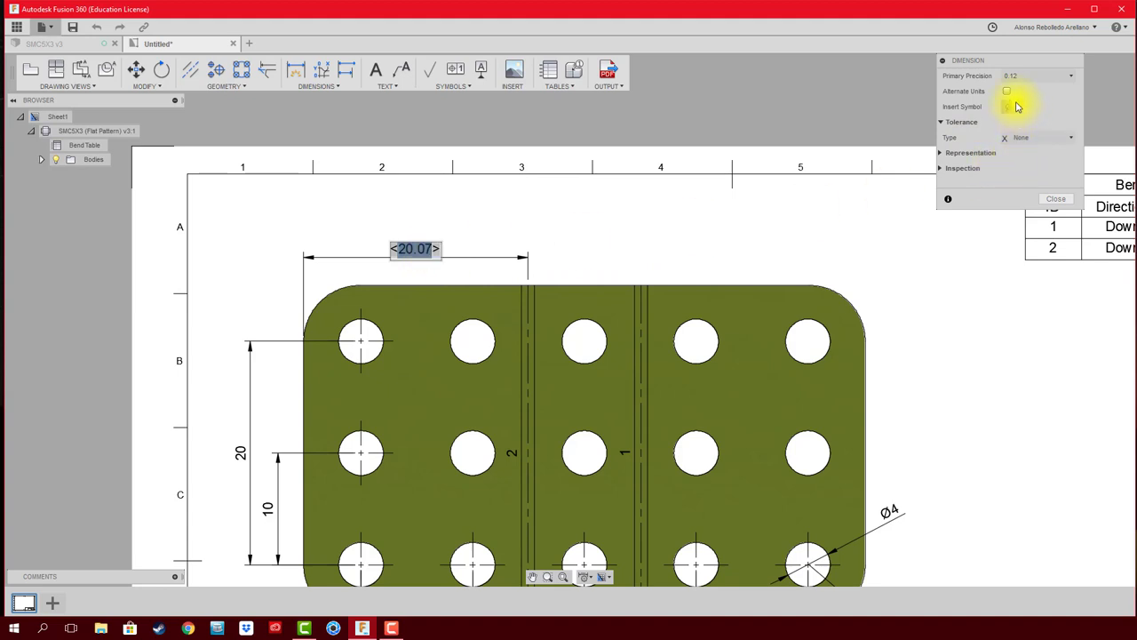
{"action": "left_click", "coordinate": [1031, 78]}
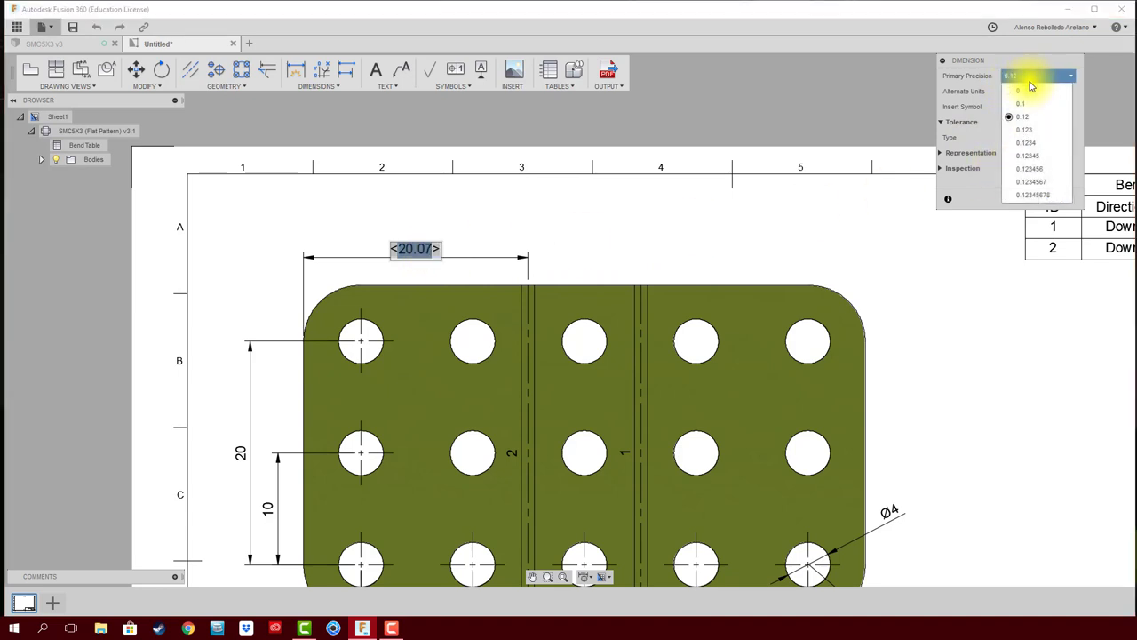
{"action": "left_click", "coordinate": [1031, 105]}
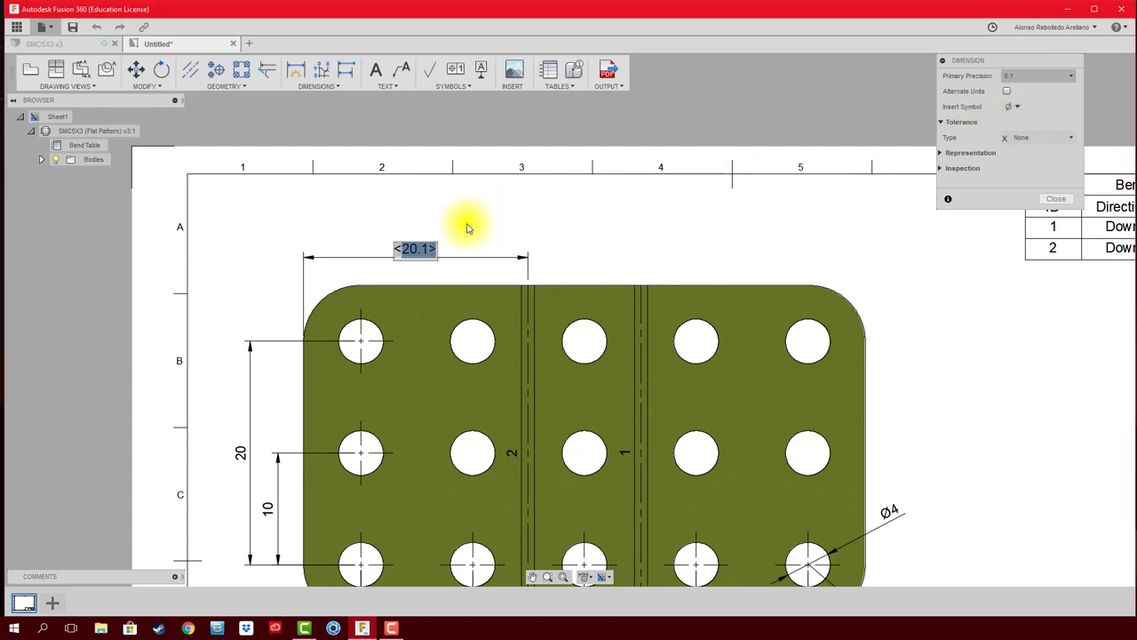
{"action": "double_click", "coordinate": [423, 251]}
{"action": "type", "text": "2"}
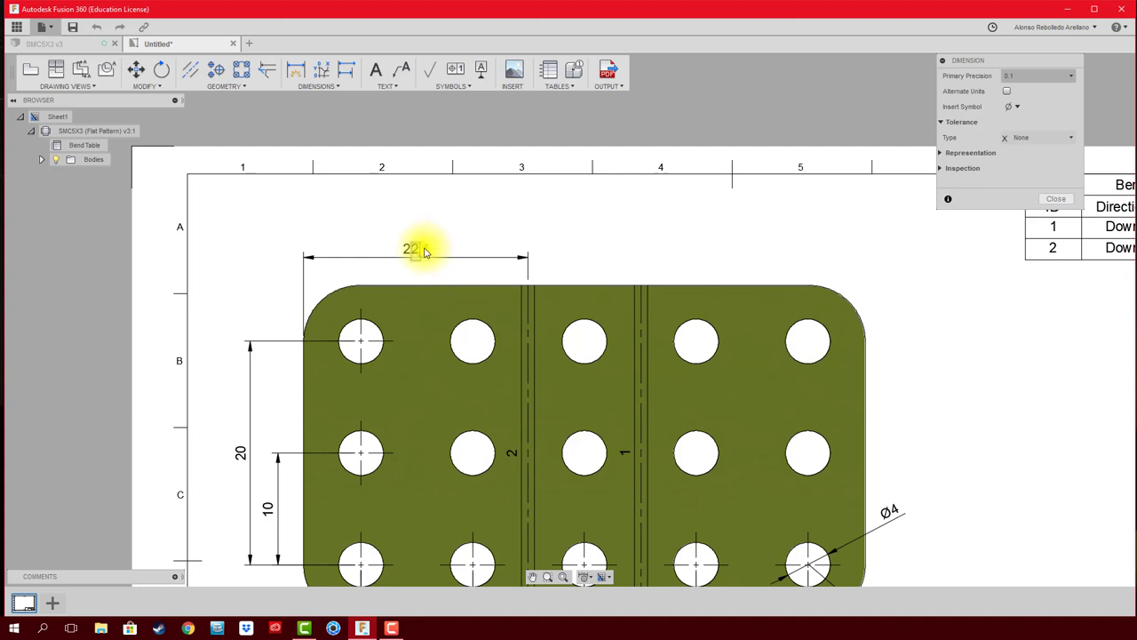
{"action": "left_click", "coordinate": [1069, 205]}
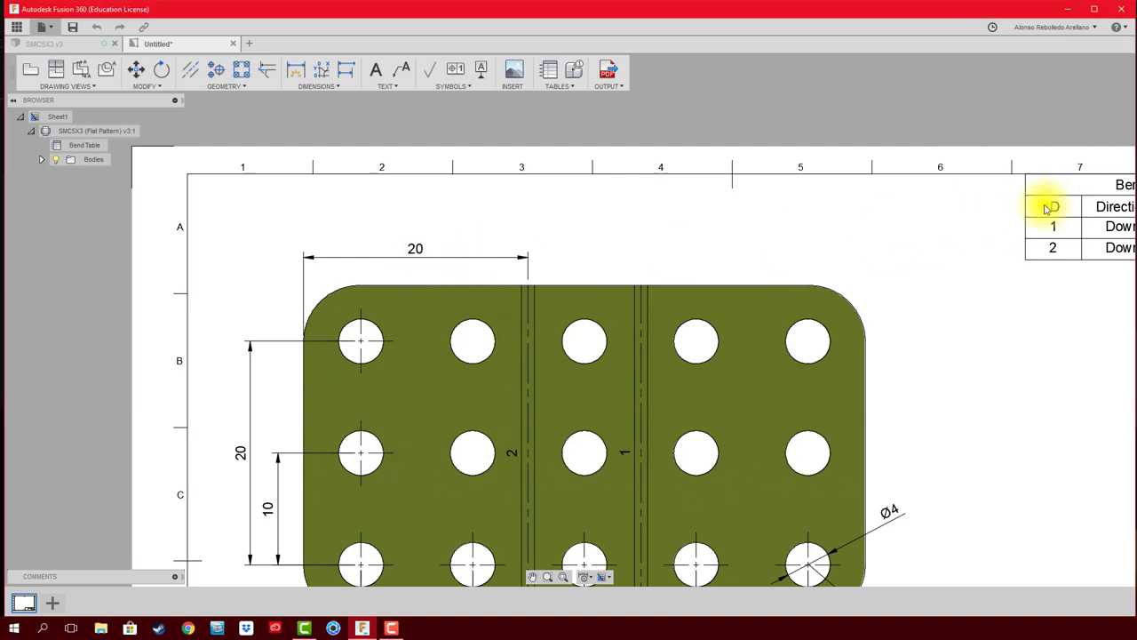
Dimension the plate's overall width, 50.26, from its left edge to its right edge, placed above the plate.
{"action": "scroll", "coordinate": [578, 240], "scroll_direction": "up", "scroll_amount": 1}
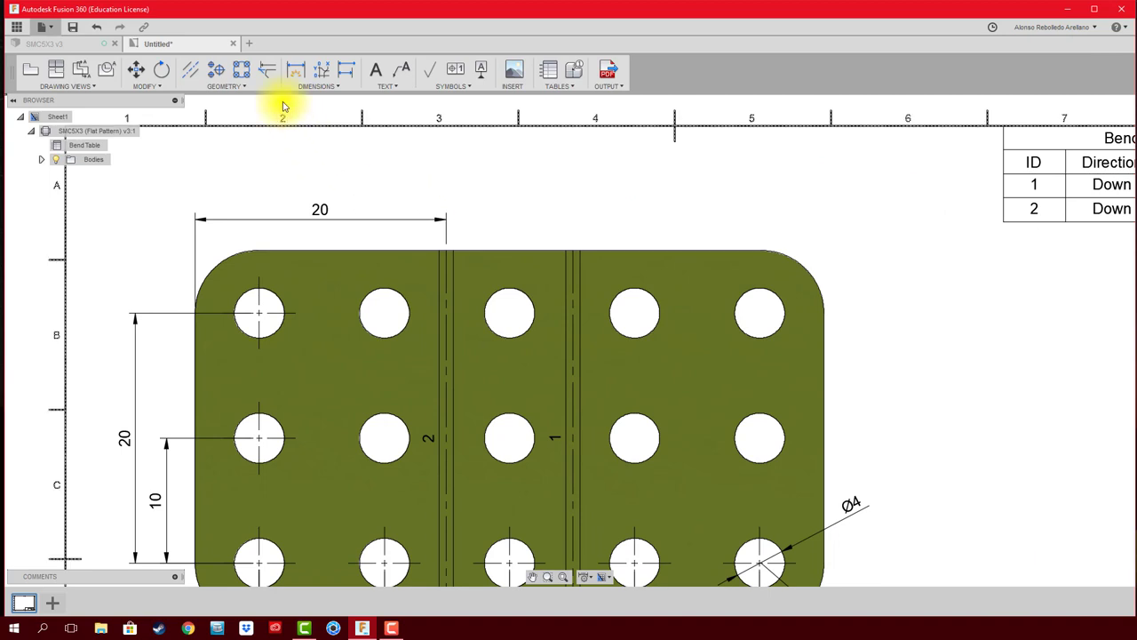
{"action": "mouse_move", "coordinate": [385, 173]}
{"action": "middle_mouse_down"}
{"action": "mouse_move", "coordinate": [435, 189]}
{"action": "mouse_move", "coordinate": [479, 237]}
{"action": "middle_mouse_up"}
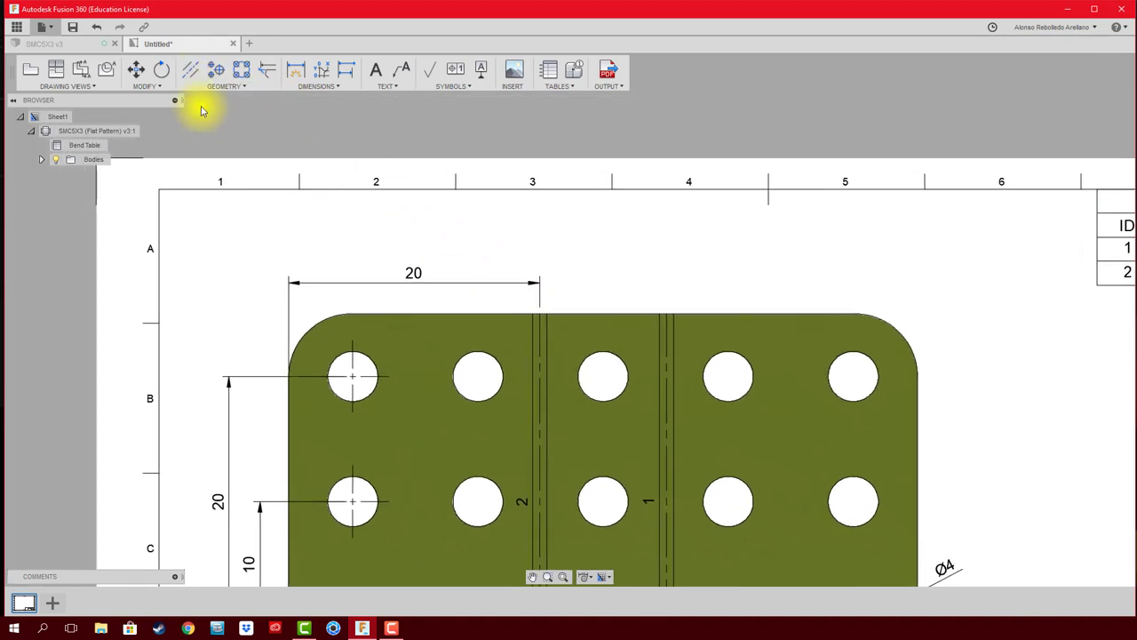
{"action": "left_click", "coordinate": [295, 69]}
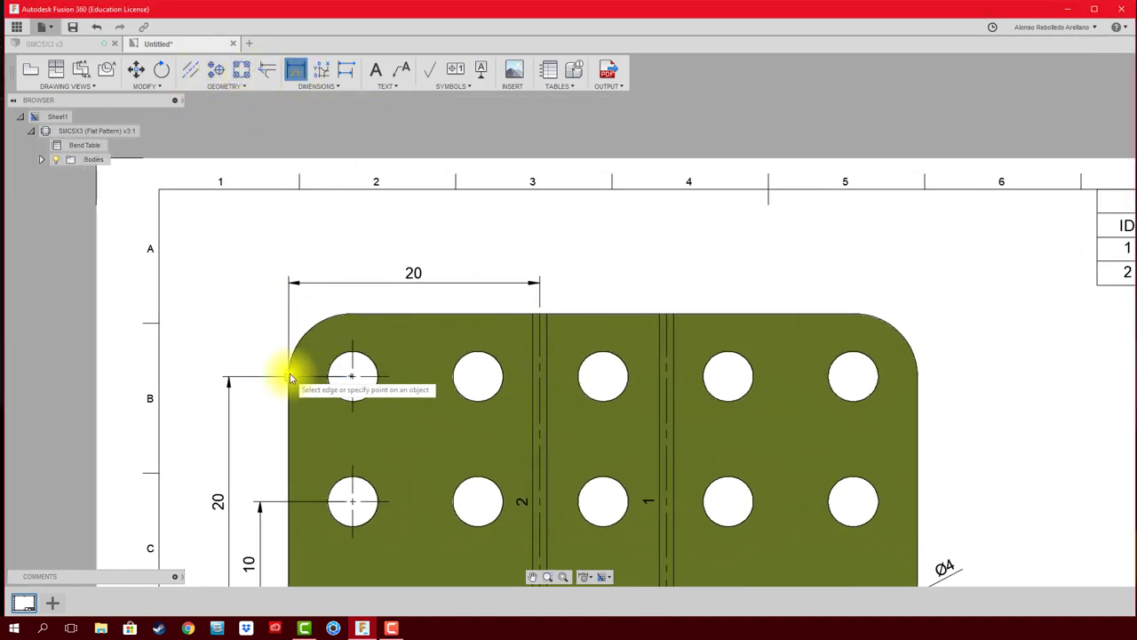
{"action": "left_click", "coordinate": [289, 377]}
{"action": "left_click", "coordinate": [918, 372]}
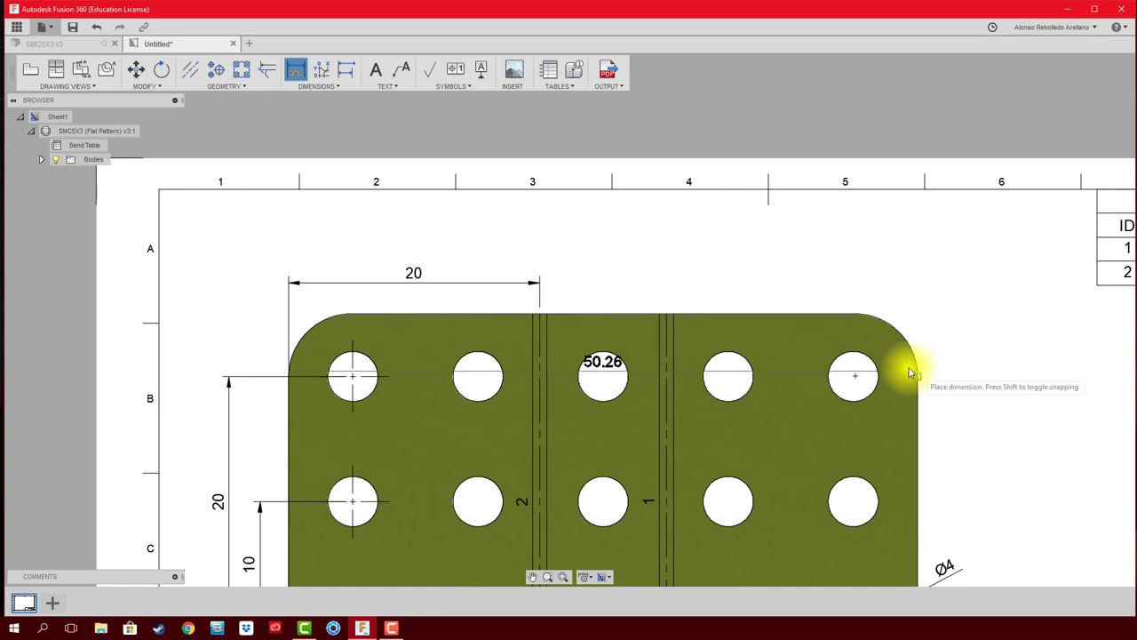
{"action": "left_click", "coordinate": [607, 263]}
{"action": "scroll", "coordinate": [613, 271], "scroll_direction": "down", "scroll_amount": 3}
{"action": "scroll", "coordinate": [649, 262], "scroll_direction": "down", "scroll_amount": 2}
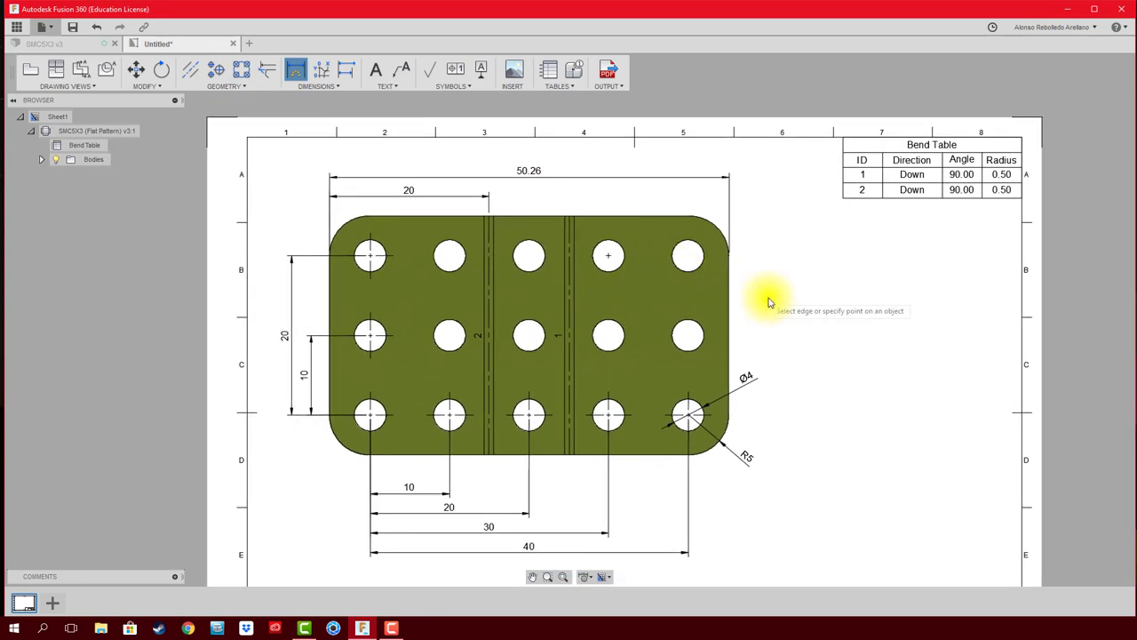
{"action": "scroll", "coordinate": [781, 315], "scroll_direction": "up", "scroll_amount": 1}
Add a 10.13 dimension between the two bend lines, placed above the plate.
{"action": "middle_click_drag", "start_coordinate": [762, 316], "coordinate": [866, 304]}
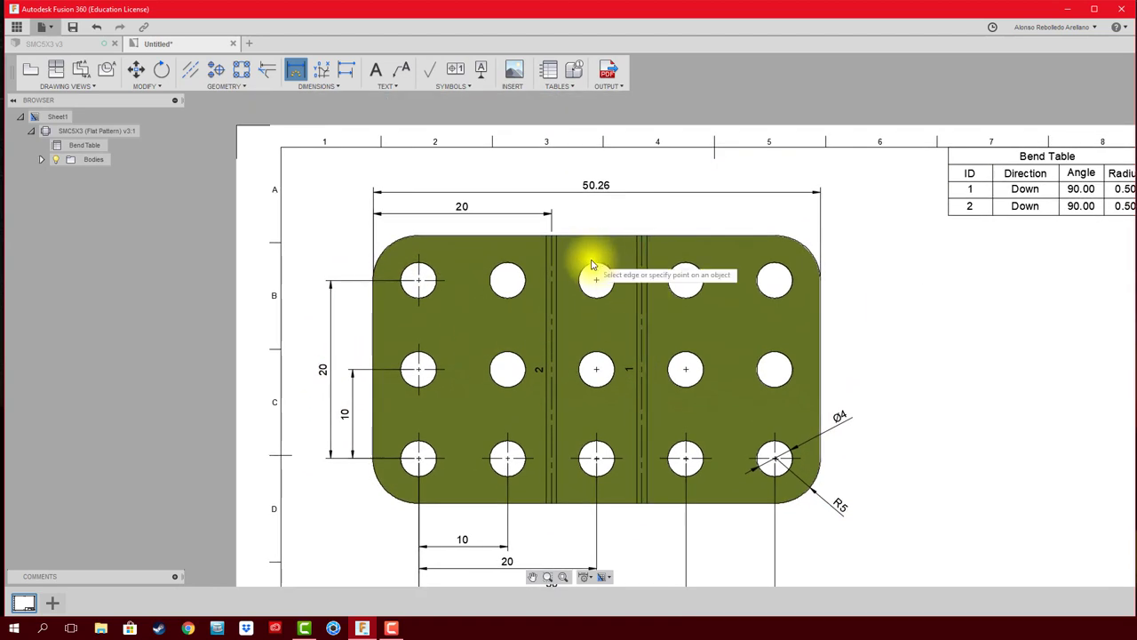
{"action": "scroll", "coordinate": [622, 257], "scroll_direction": "up", "scroll_amount": 3}
{"action": "scroll", "coordinate": [556, 294], "scroll_direction": "up", "scroll_amount": 2}
{"action": "scroll", "coordinate": [510, 272], "scroll_direction": "up", "scroll_amount": 1}
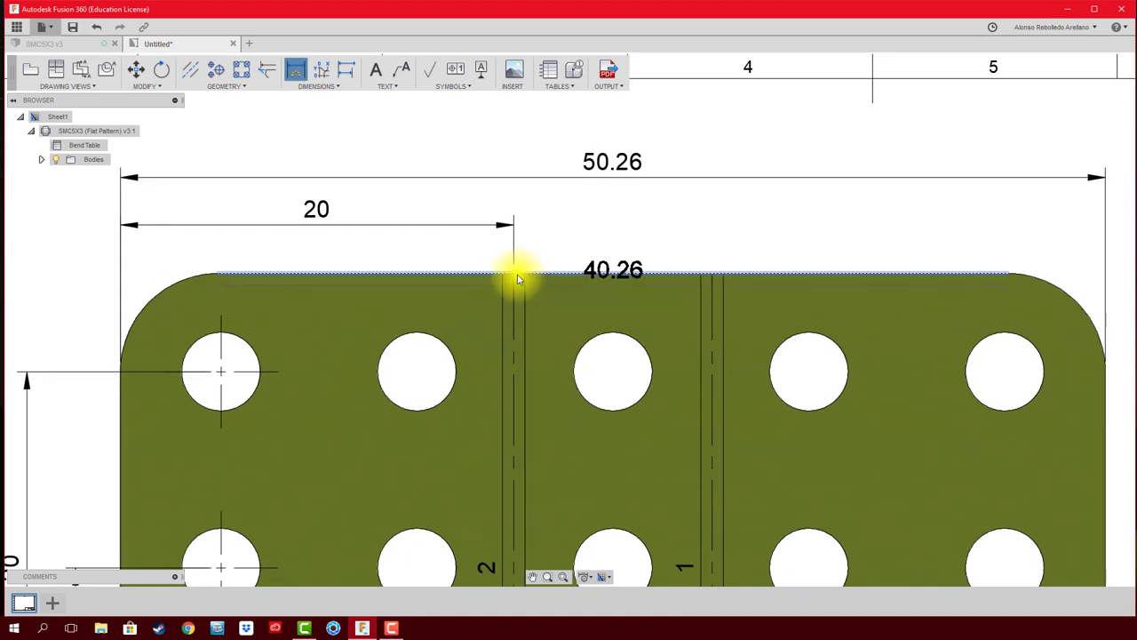
{"action": "left_click", "coordinate": [712, 277]}
{"action": "left_click", "coordinate": [537, 225]}
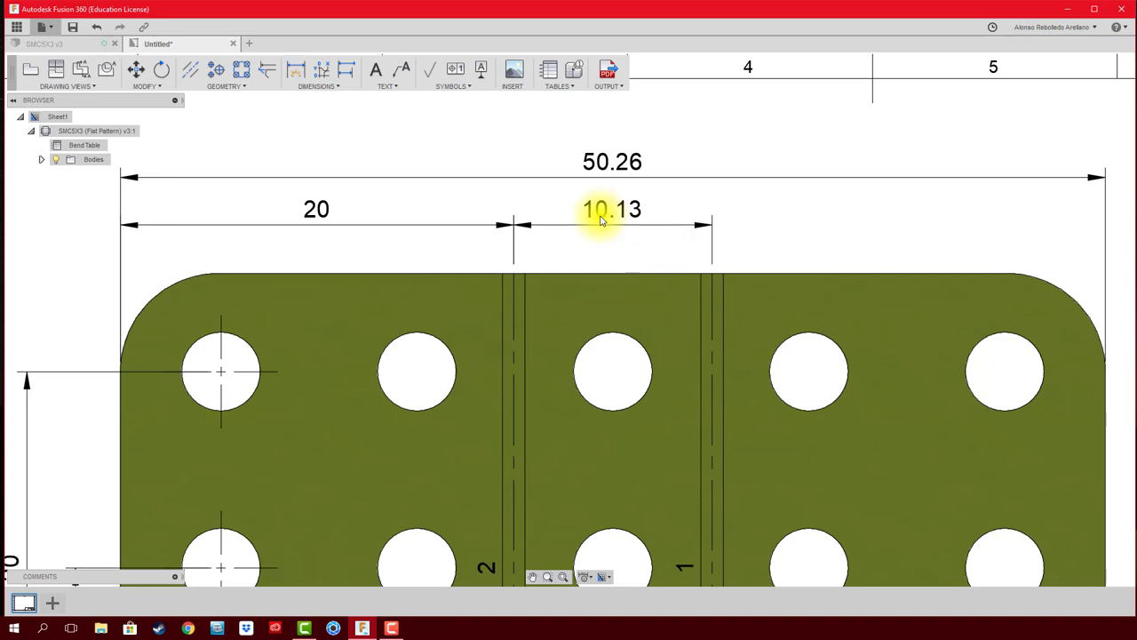
Zoom and pan the sheet to bring the title block into view.
{"action": "scroll", "coordinate": [622, 251], "scroll_direction": "up", "scroll_amount": 1}
{"action": "scroll", "coordinate": [624, 253], "scroll_direction": "up", "scroll_amount": 1}
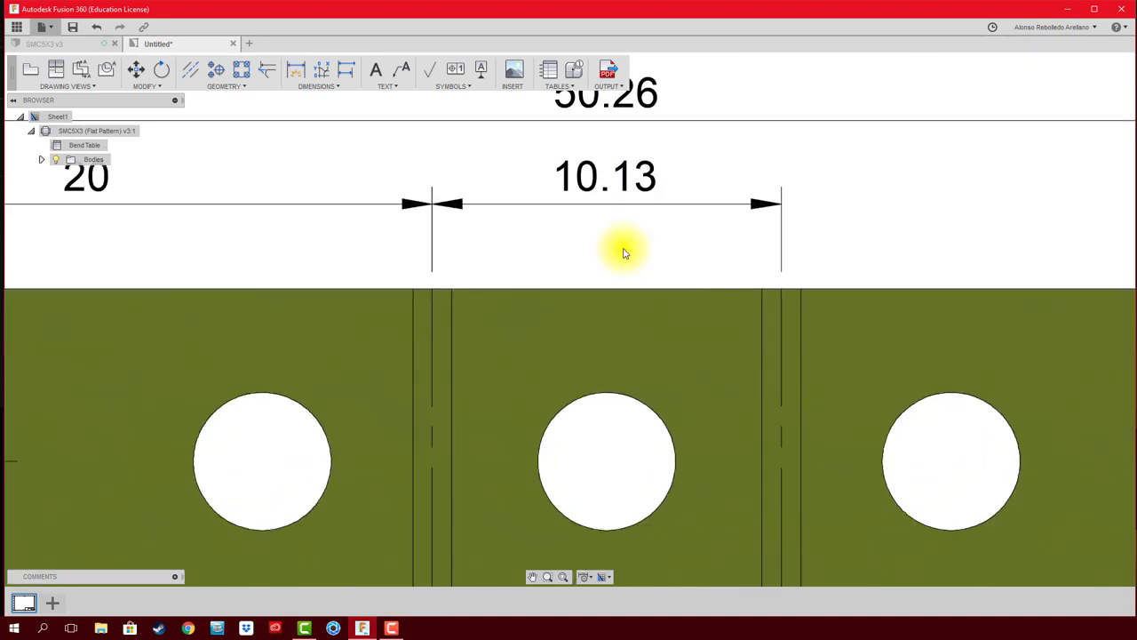
{"action": "scroll", "coordinate": [593, 259], "scroll_direction": "up", "scroll_amount": 1}
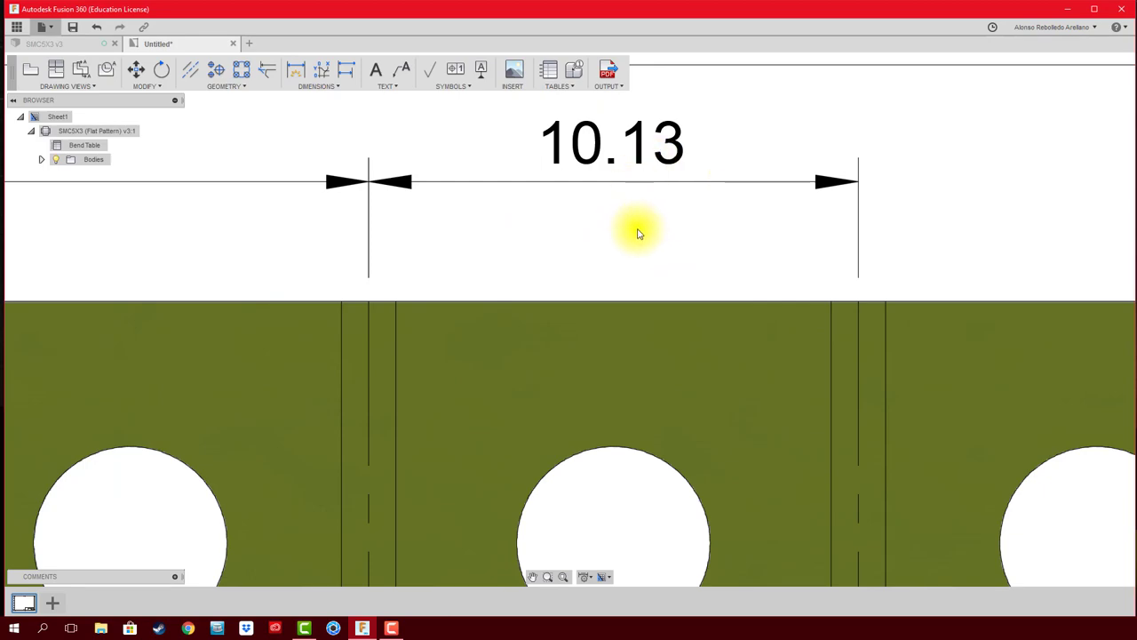
{"action": "scroll", "coordinate": [637, 232], "scroll_direction": "down", "scroll_amount": 1}
{"action": "scroll", "coordinate": [647, 241], "scroll_direction": "down", "scroll_amount": 1}
{"action": "scroll", "coordinate": [646, 246], "scroll_direction": "down", "scroll_amount": 2}
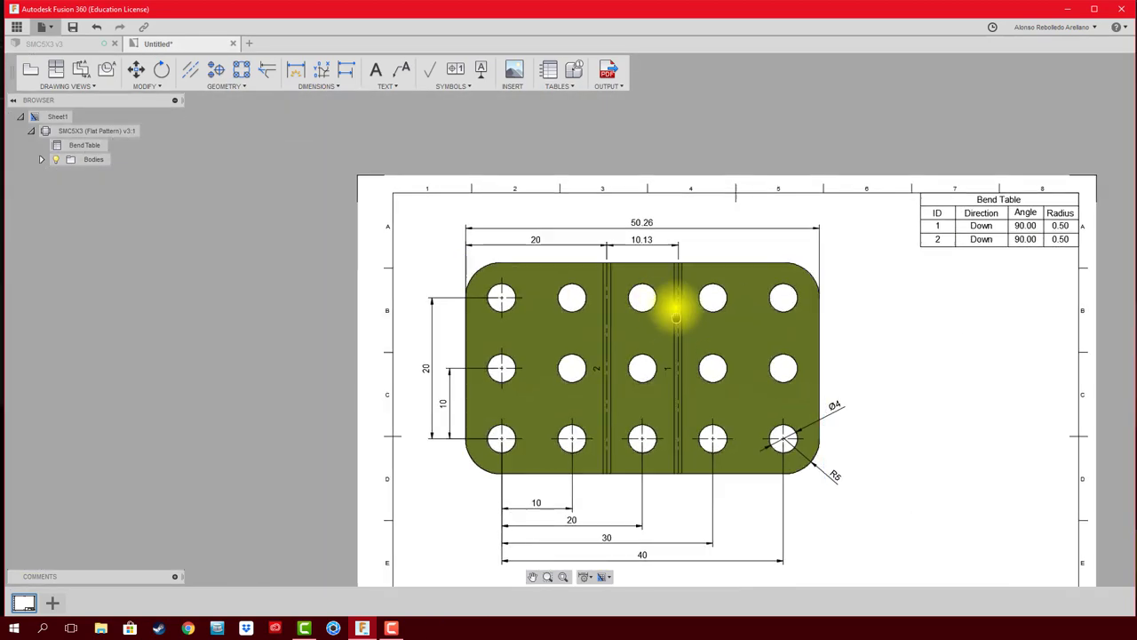
{"action": "middle_click_drag", "start_coordinate": [675, 317], "coordinate": [552, 238]}
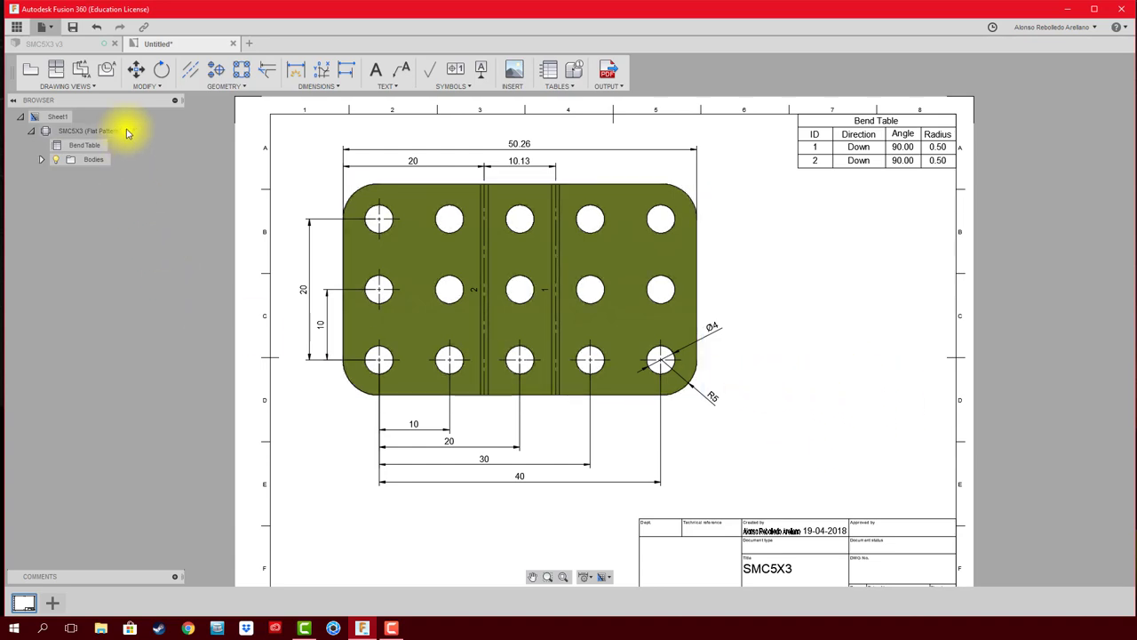
Place a shaded base view of the folded model at Home orientation and 3:1 scale, right of the flat pattern.
{"action": "left_click", "coordinate": [31, 71]}
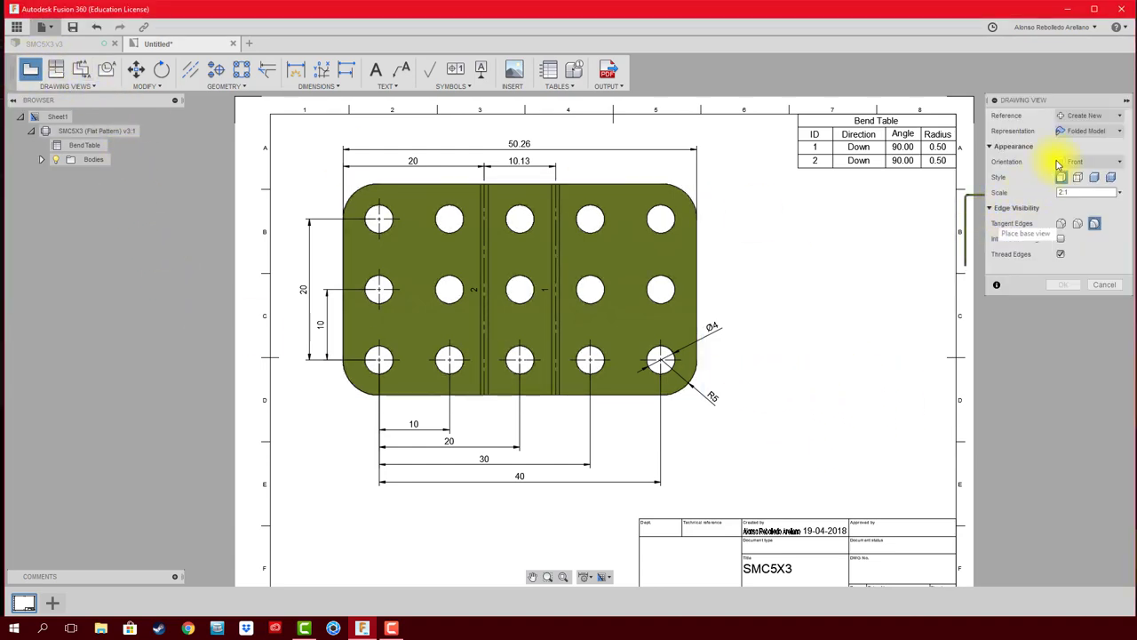
{"action": "left_click", "coordinate": [1081, 133]}
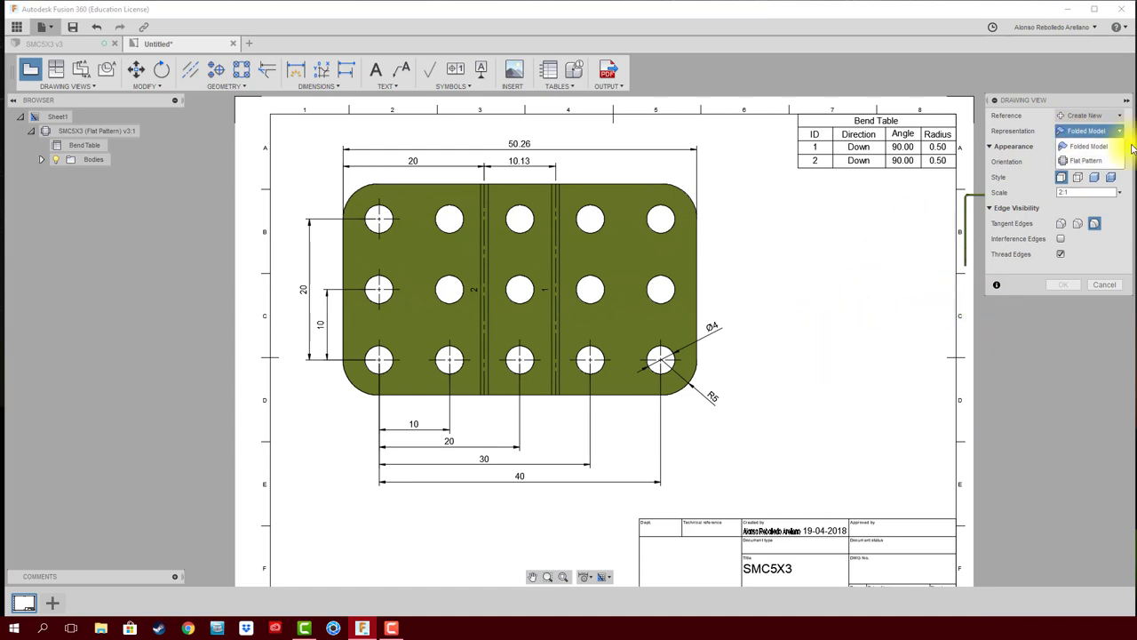
{"action": "left_click", "coordinate": [1102, 146]}
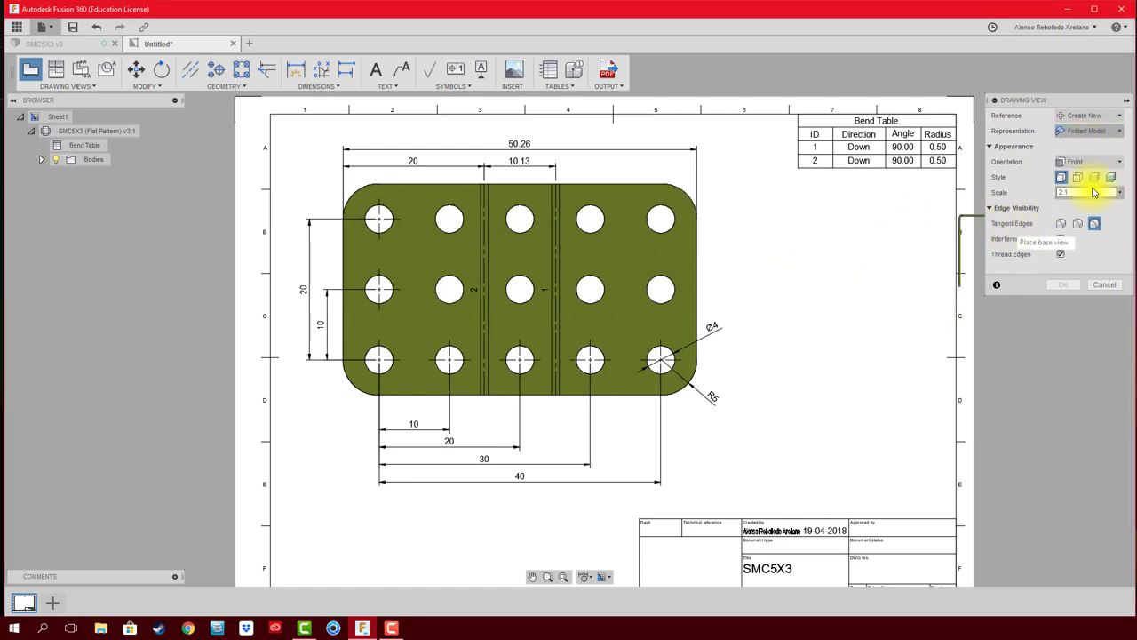
{"action": "left_click", "coordinate": [1120, 163]}
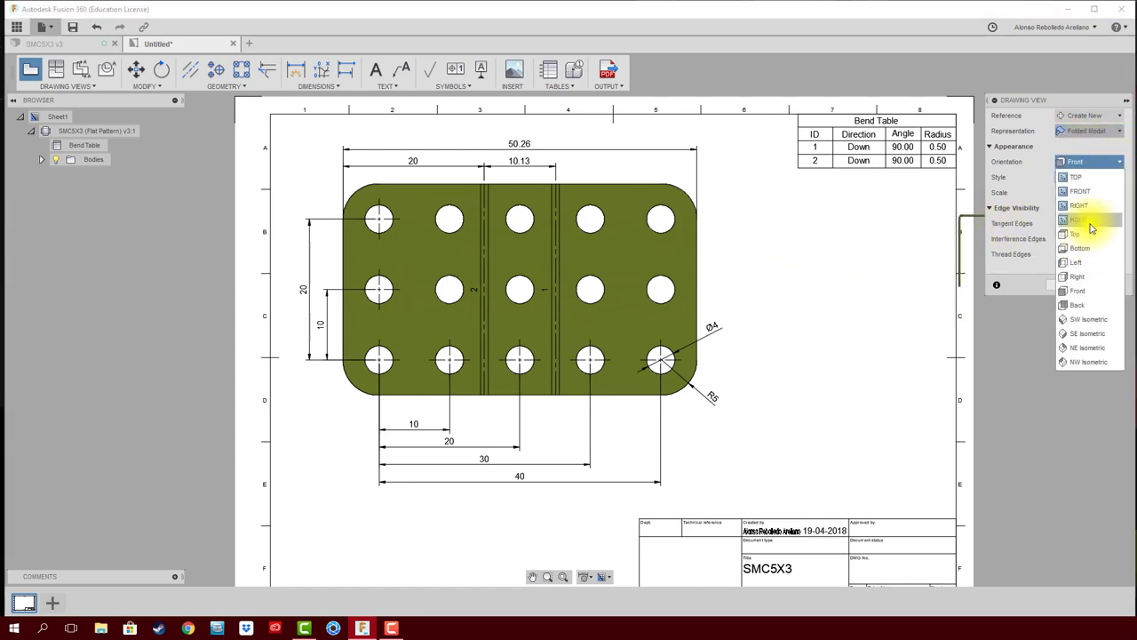
{"action": "left_click", "coordinate": [1086, 255]}
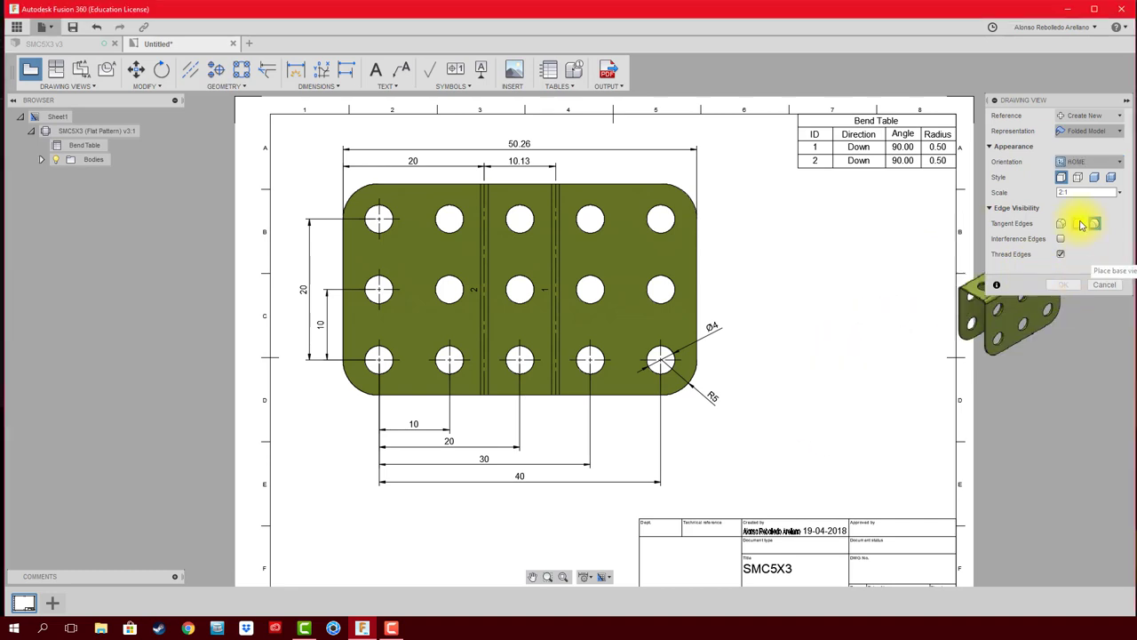
{"action": "left_click", "coordinate": [1060, 194]}
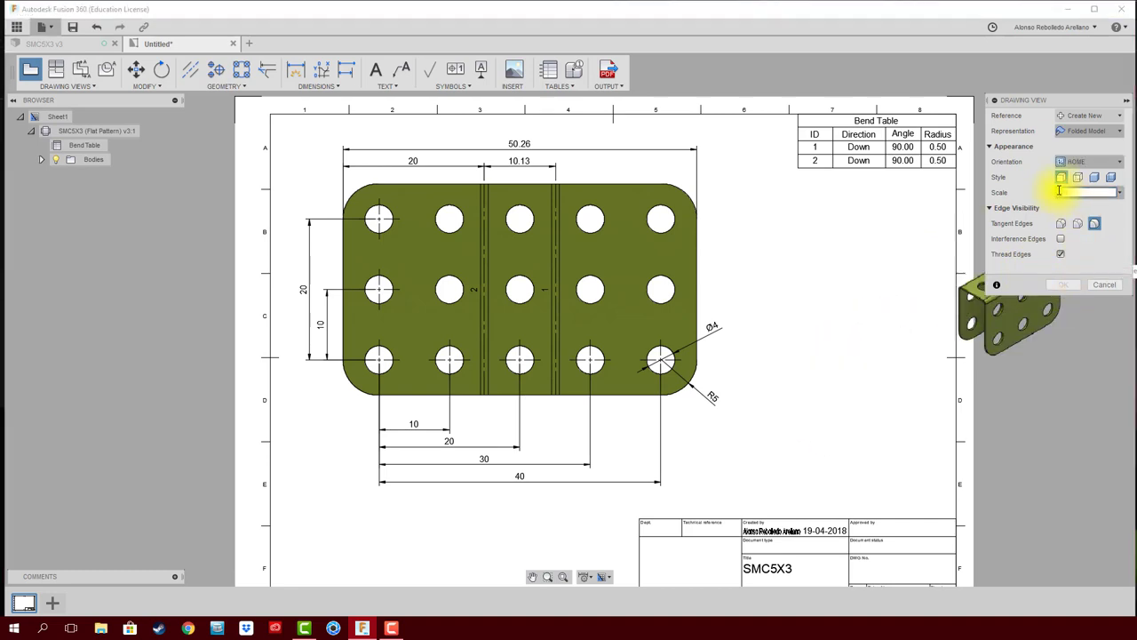
{"action": "key", "text": "Return"}
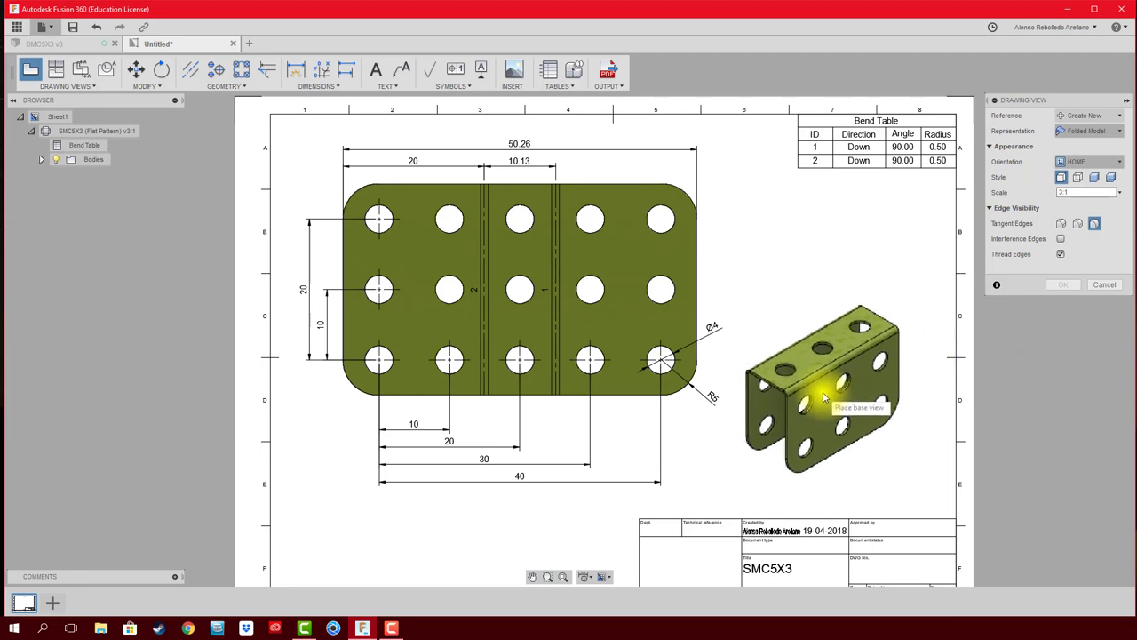
{"action": "left_click", "coordinate": [833, 404]}
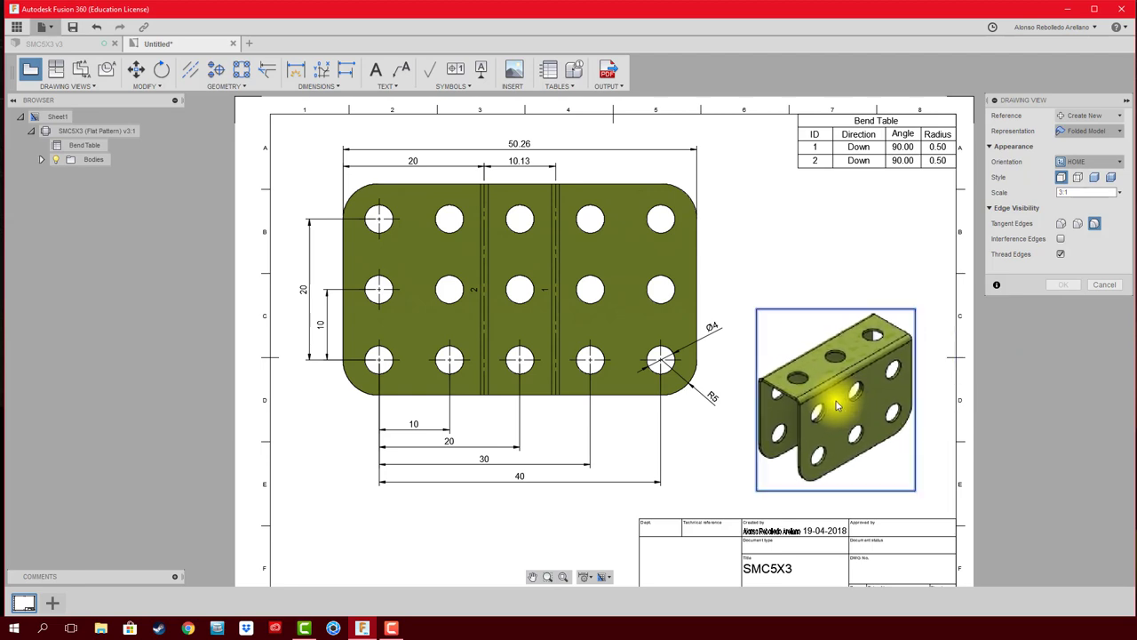
{"action": "left_click", "coordinate": [1095, 178]}
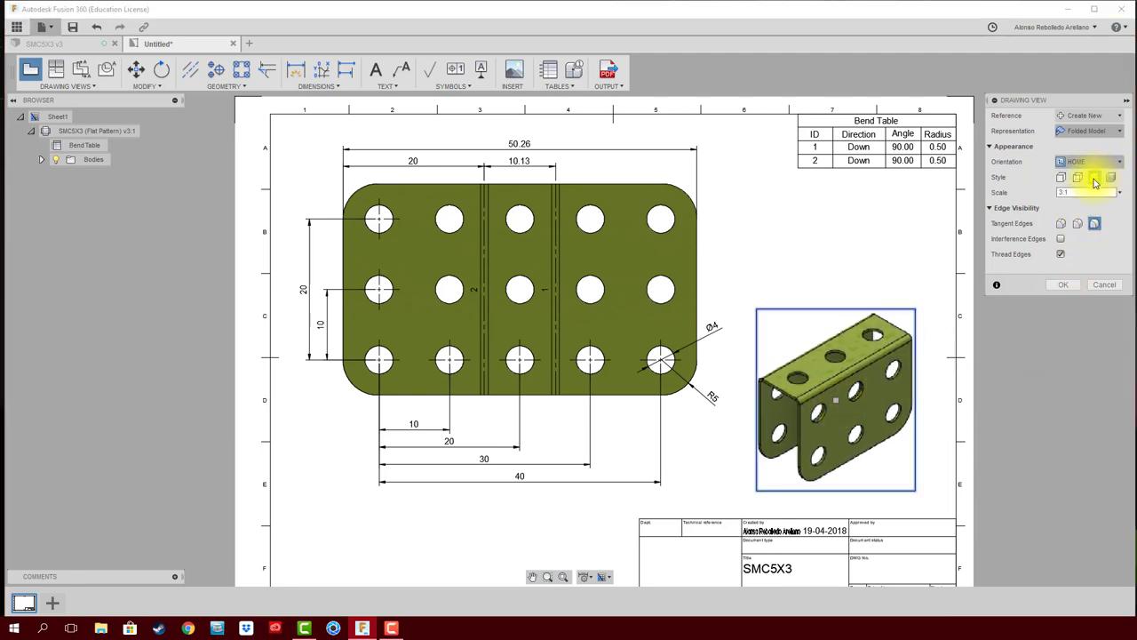
Confirm the folded view, then fit the whole sheet to fill the canvas.
{"action": "left_click", "coordinate": [1061, 285]}
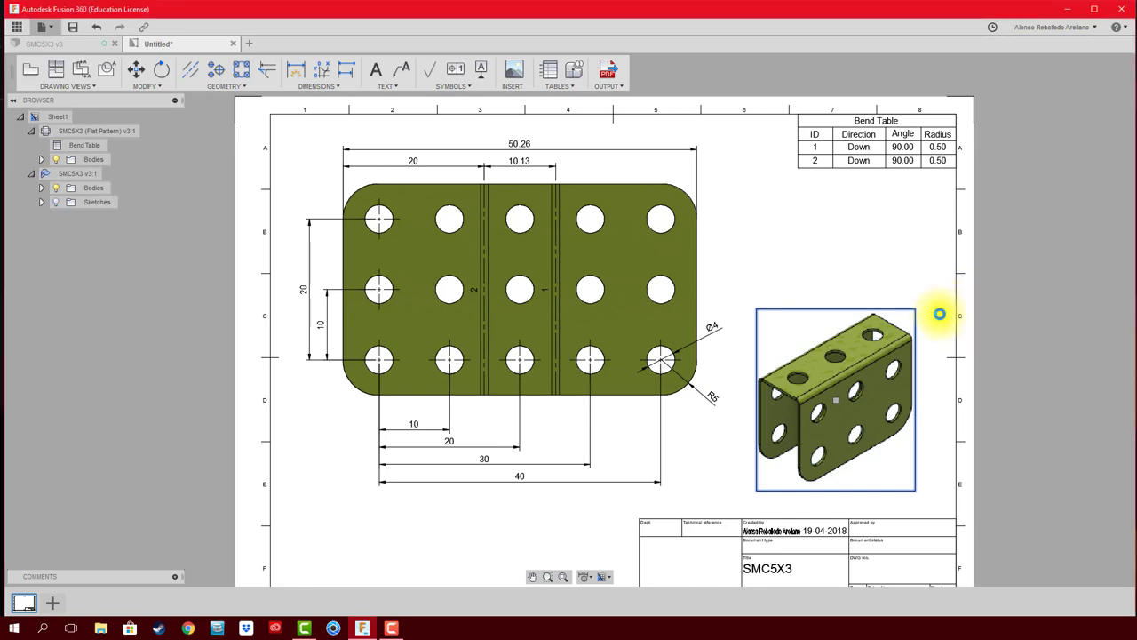
{"action": "key", "text": "F6"}
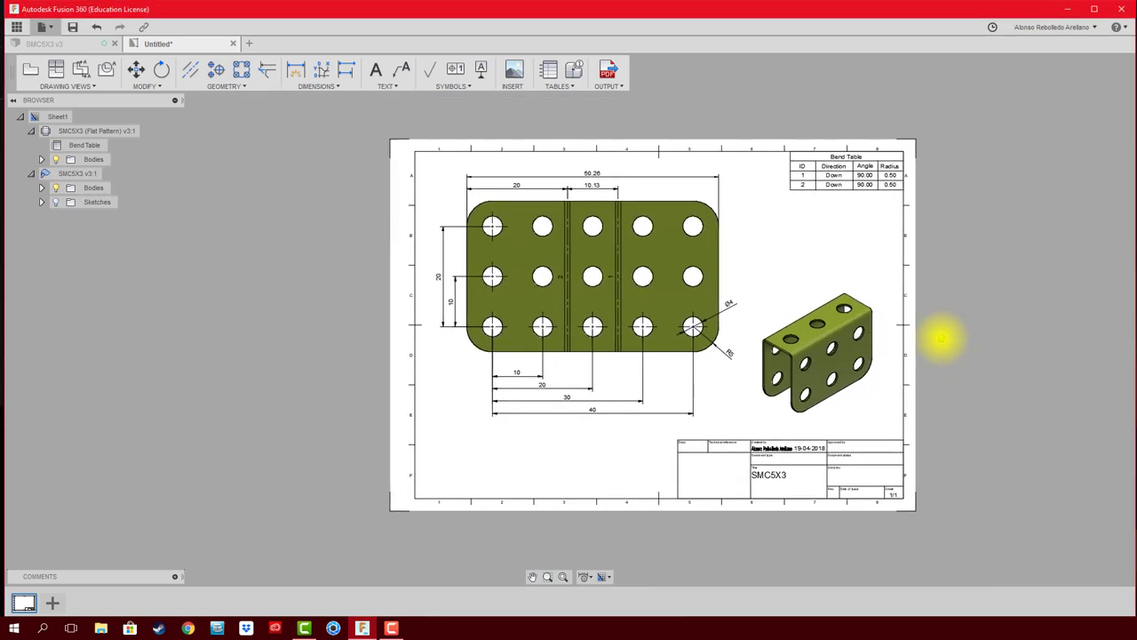
{"action": "scroll", "coordinate": [941, 337], "scroll_direction": "up", "scroll_amount": 2}
{"action": "middle_click_drag", "start_coordinate": [945, 343], "coordinate": [978, 362]}
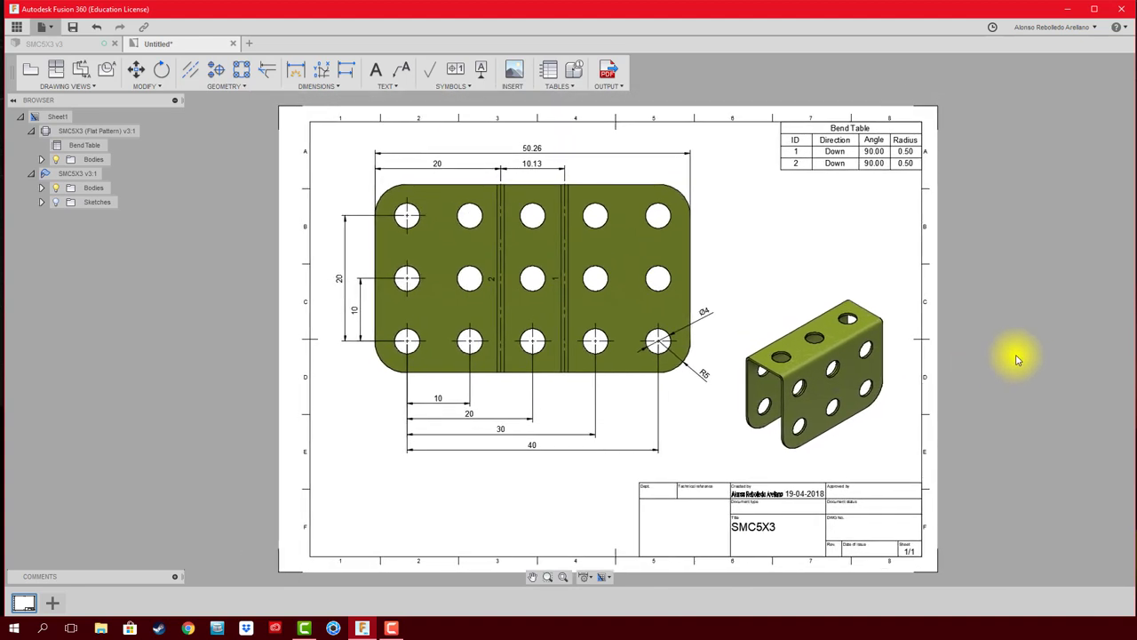